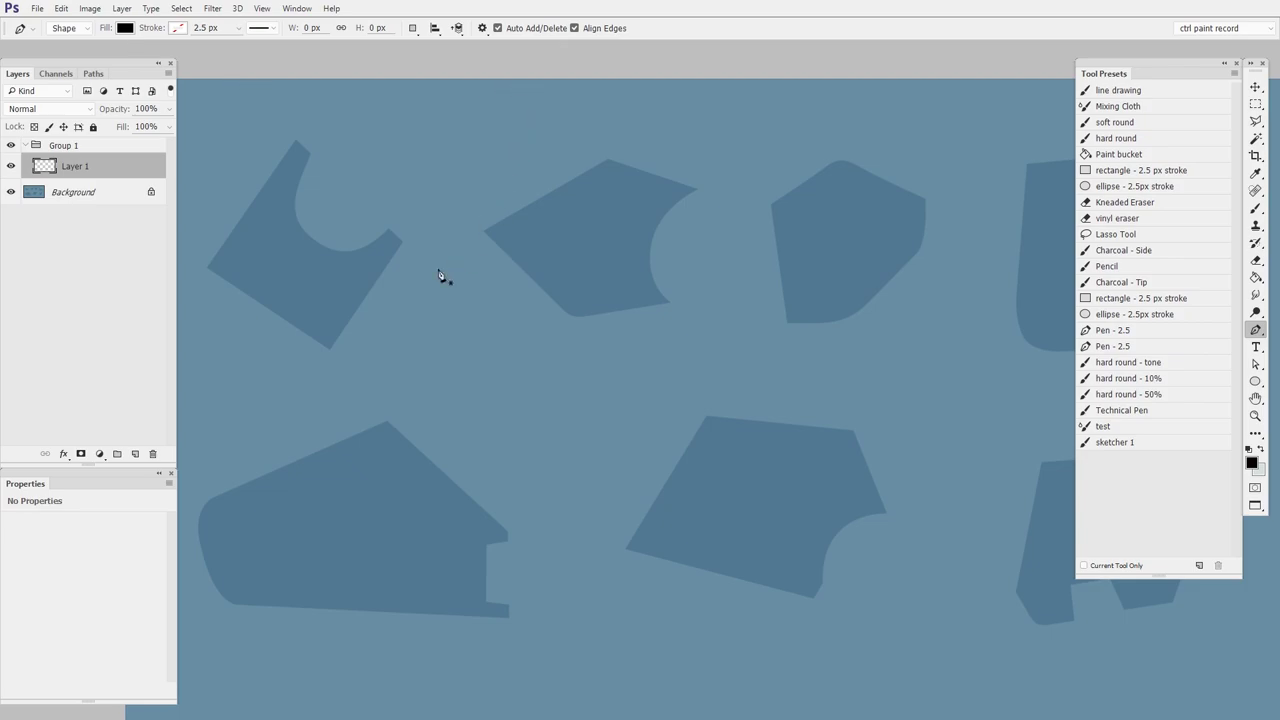
Start tracing the notched square template with the Pen tool in Shape mode, placing straight points at its left, bottom and right corners
drag(375, 285, 625, 327)
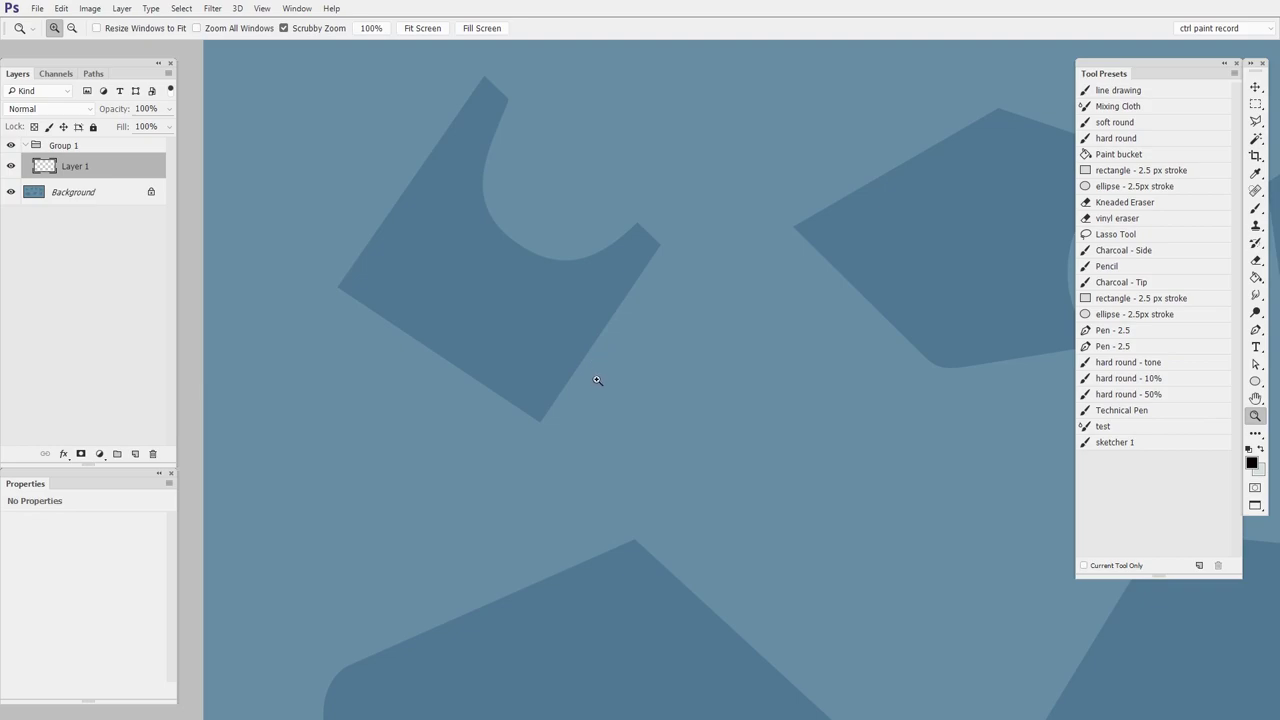
key(p)
drag(594, 389, 640, 456)
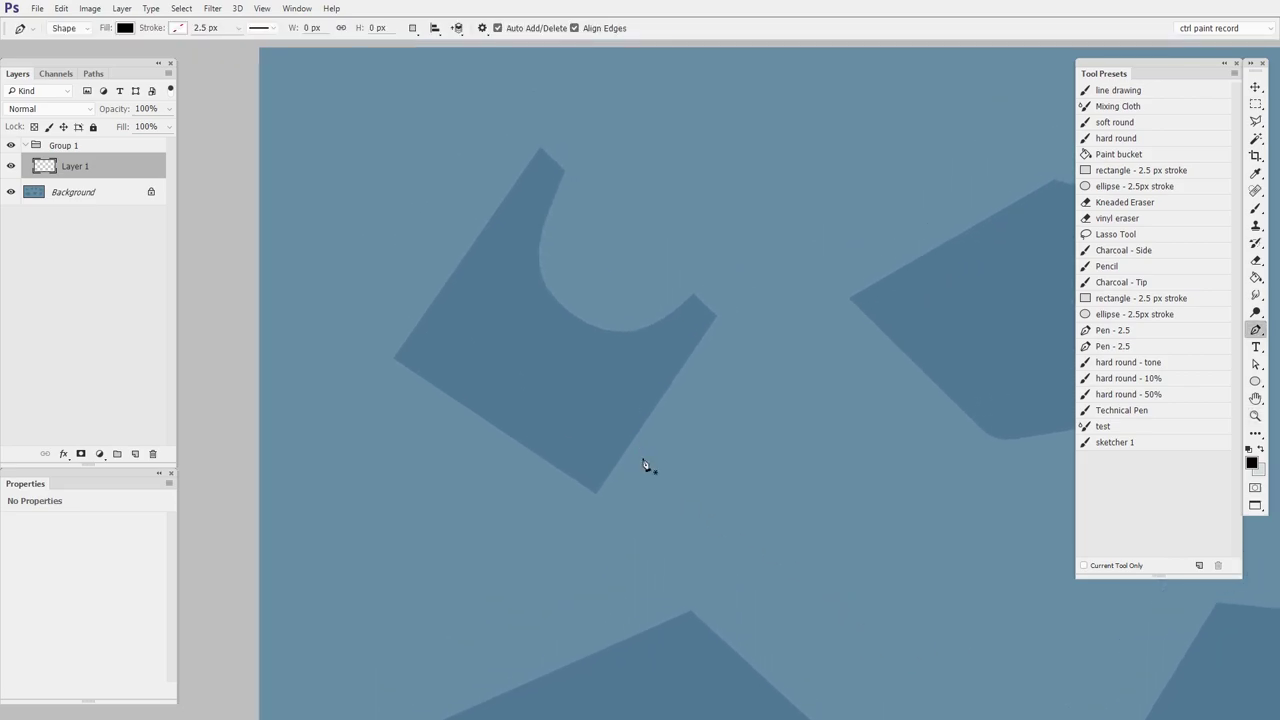
click(396, 357)
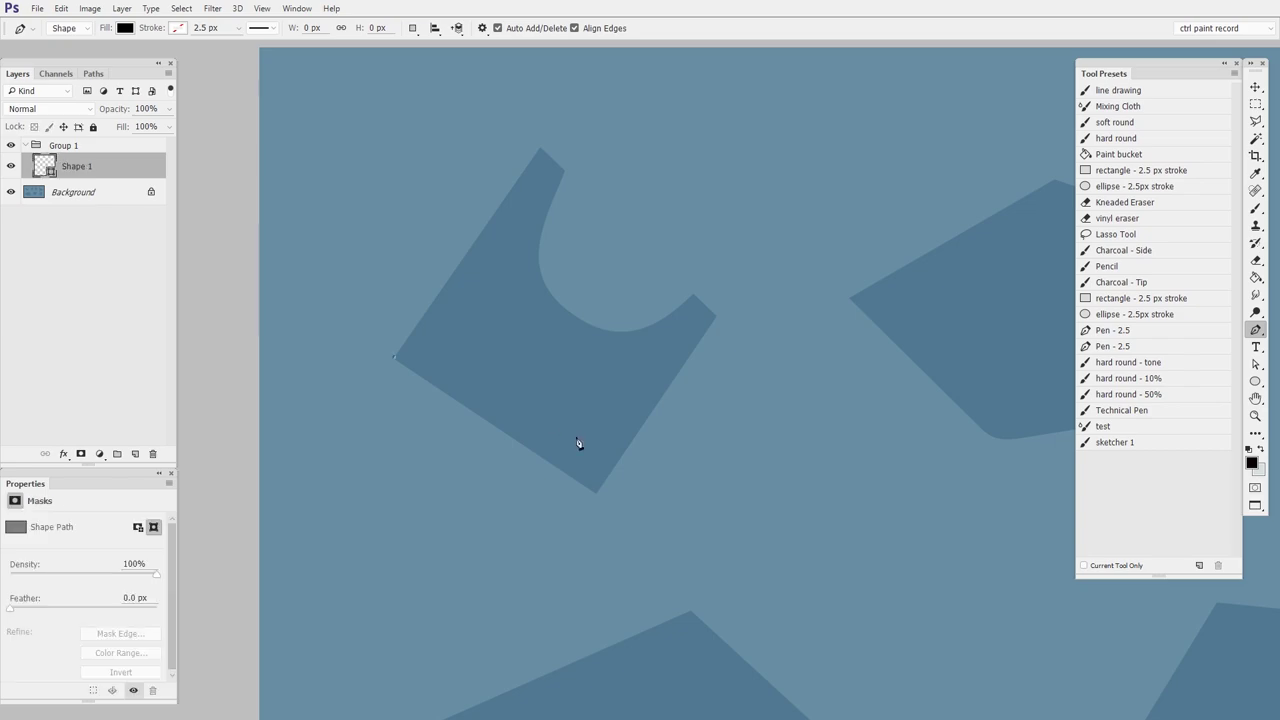
click(596, 494)
click(715, 318)
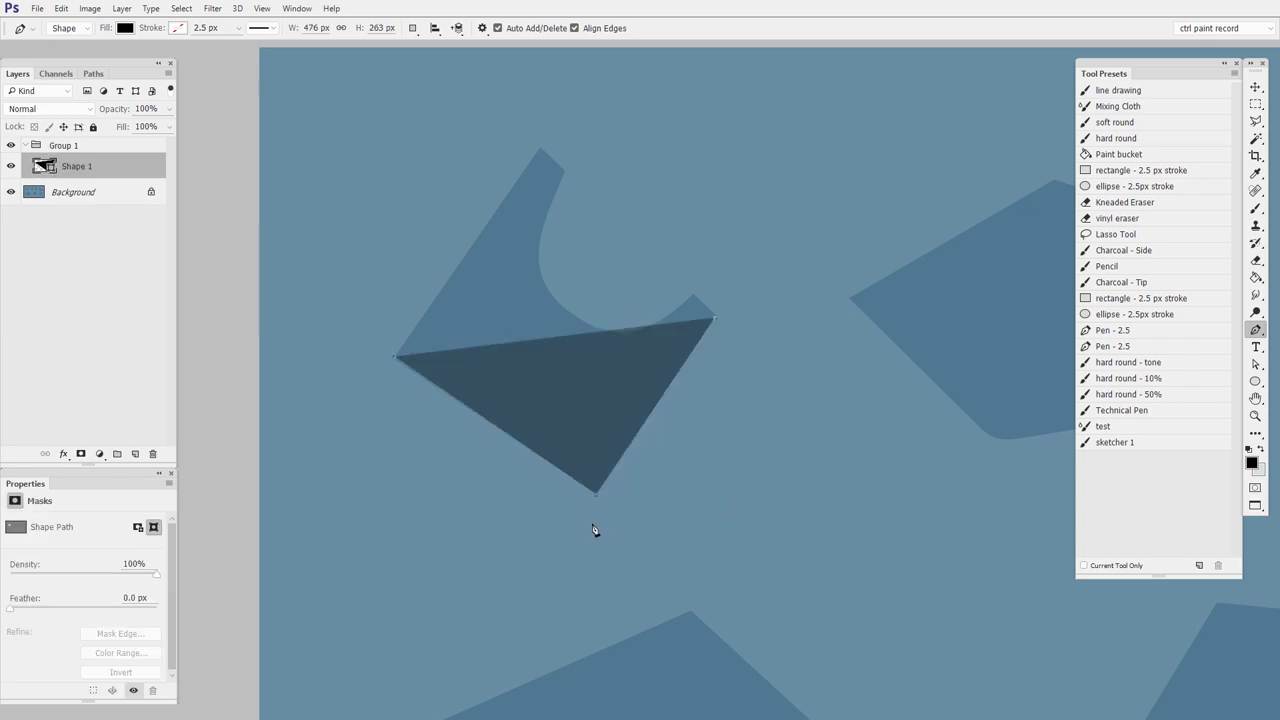
key(ctrl+space)
drag(736, 316, 790, 316)
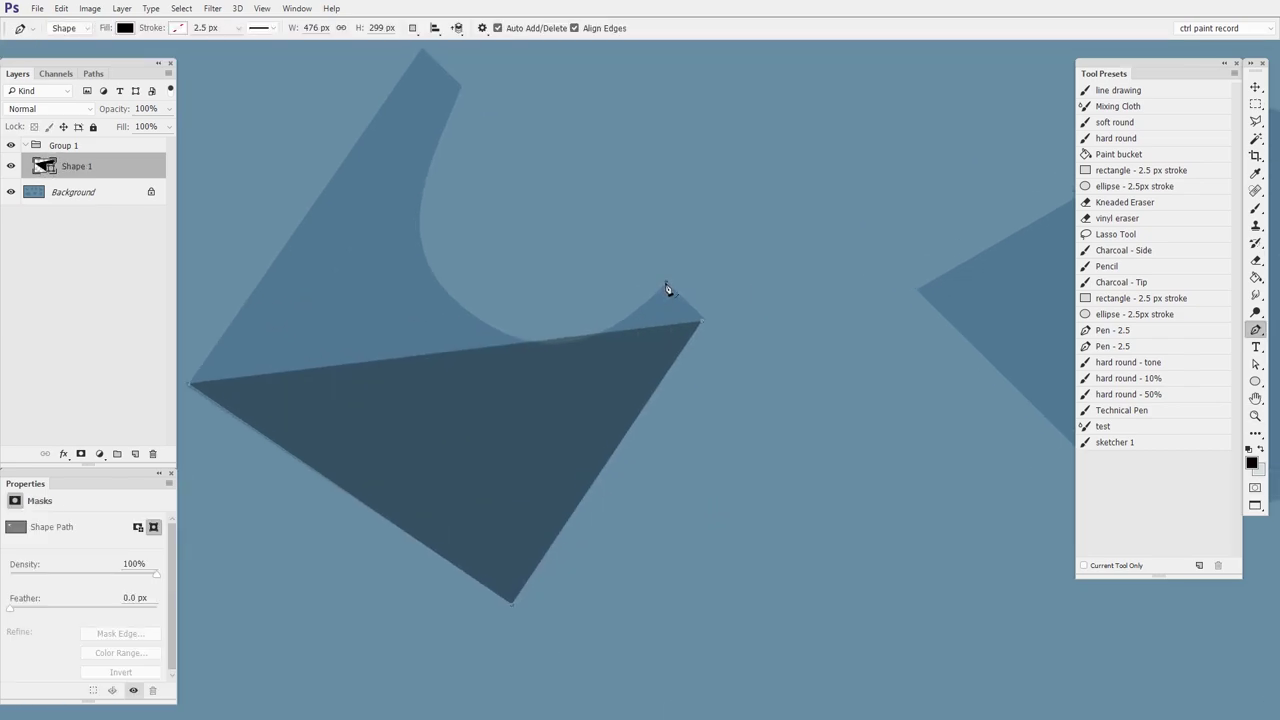
click(667, 287)
drag(749, 366, 851, 438)
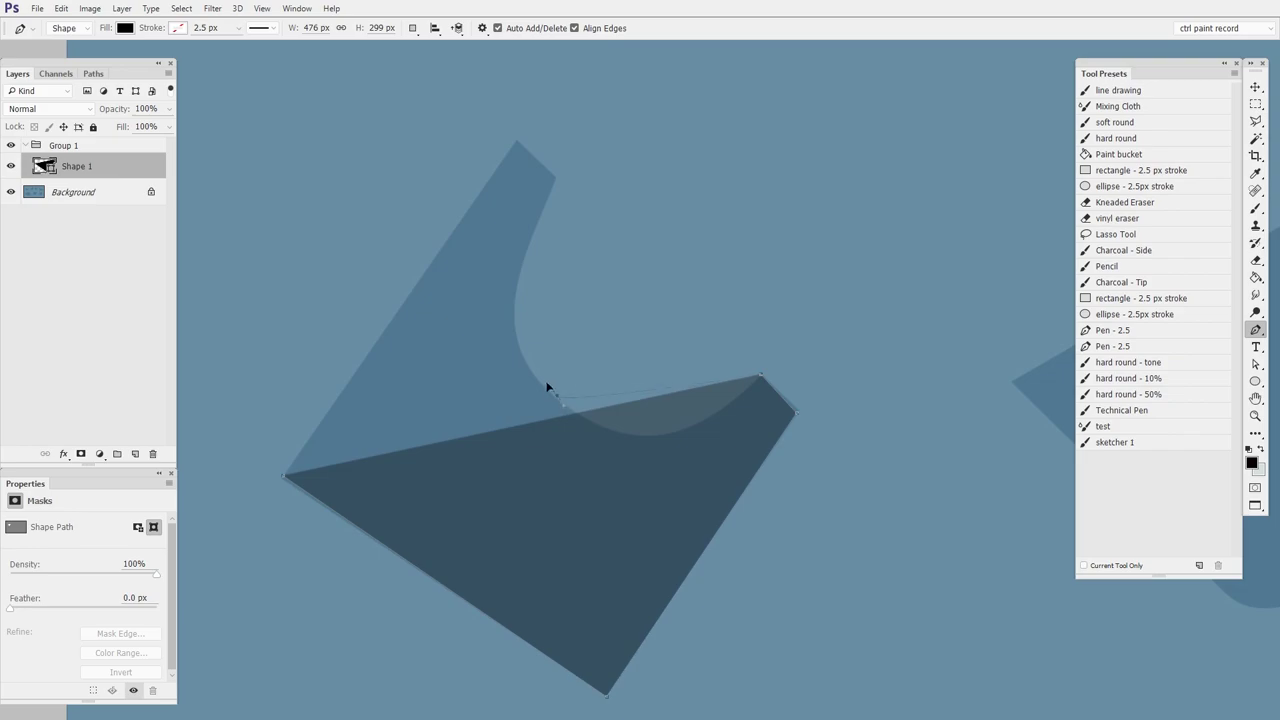
drag(557, 396, 463, 292)
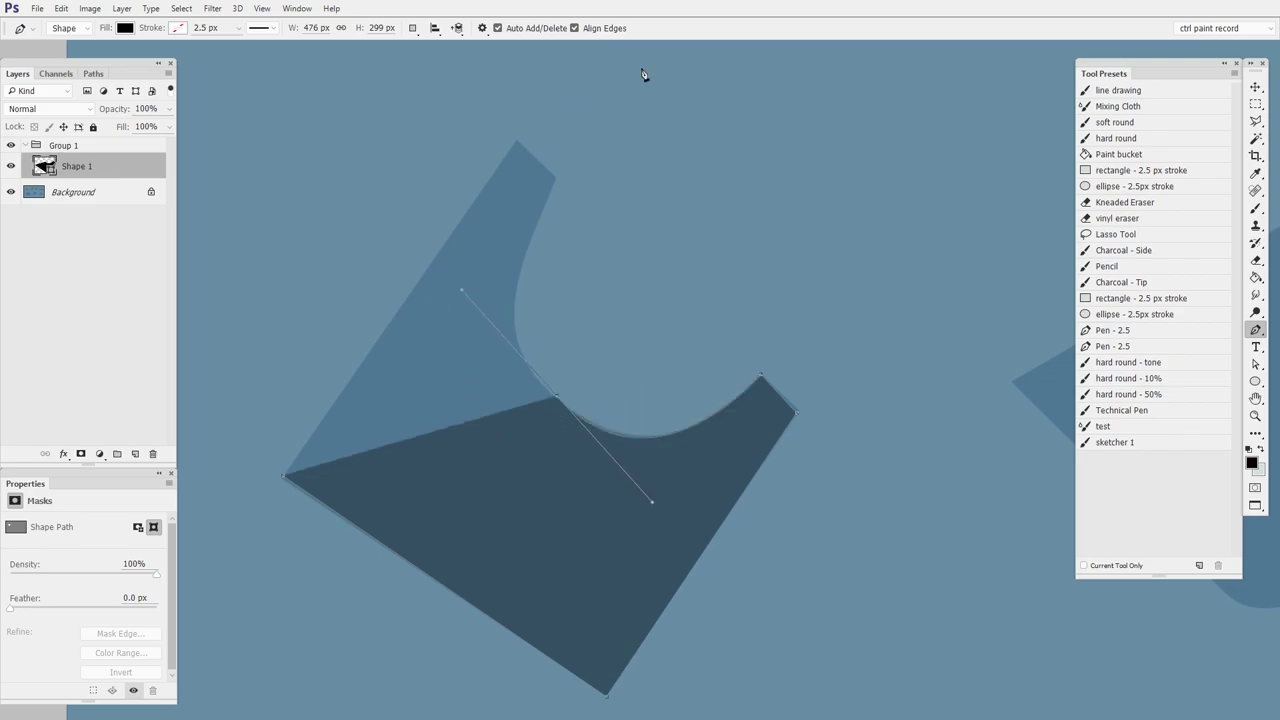
key(ctrl+z)
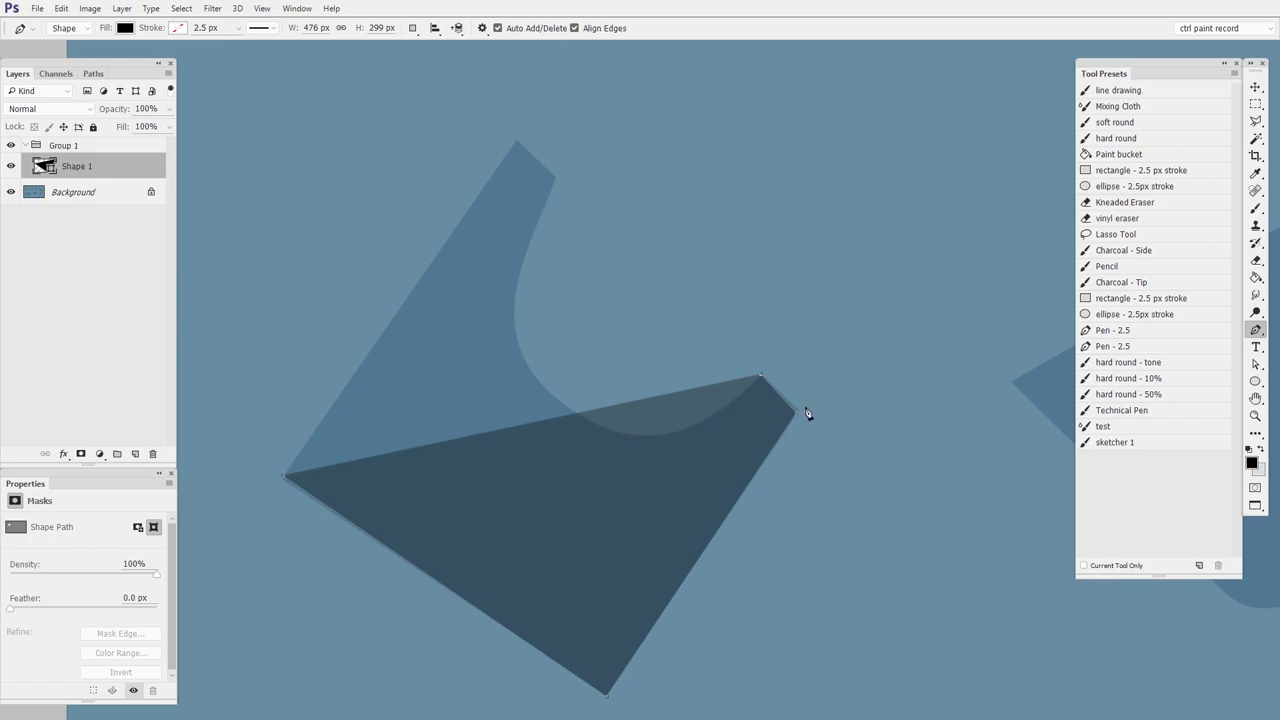
key(ctrl+alt+z)
Add the template's top corner and close the path as a plain four-sided shape, about 478 by 517 px, ignoring the notch
click(512, 140)
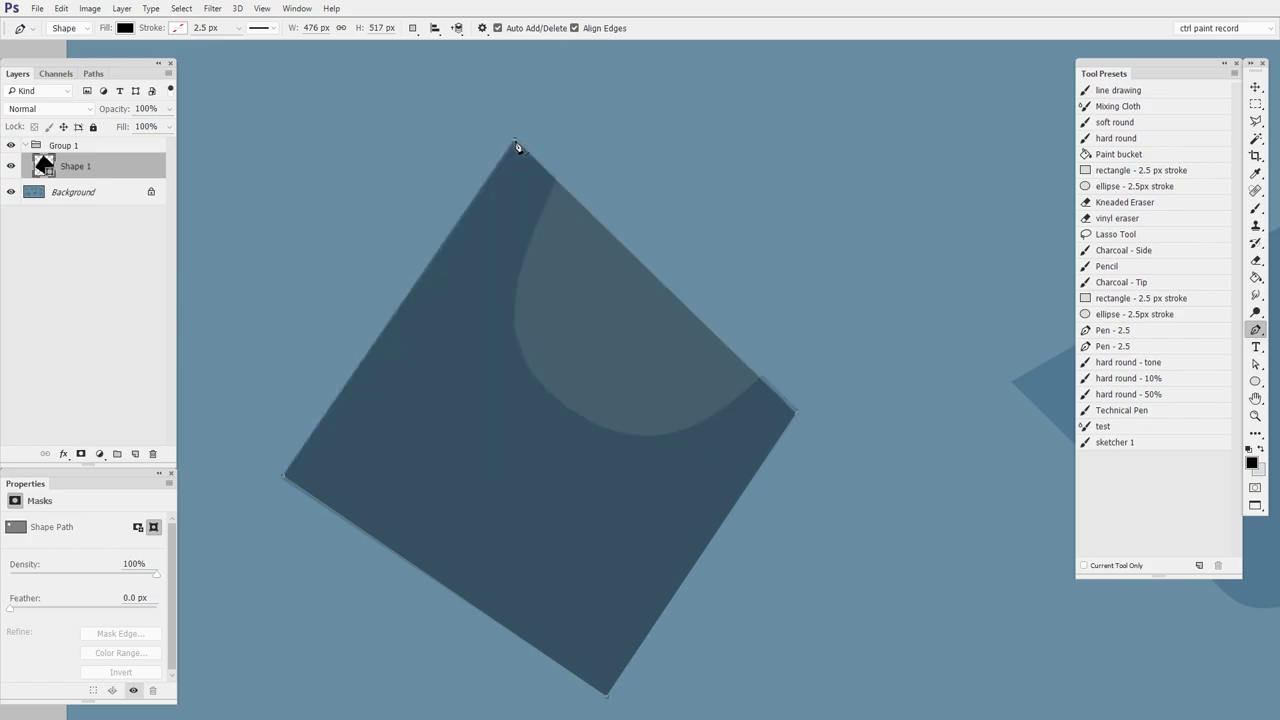
click(285, 481)
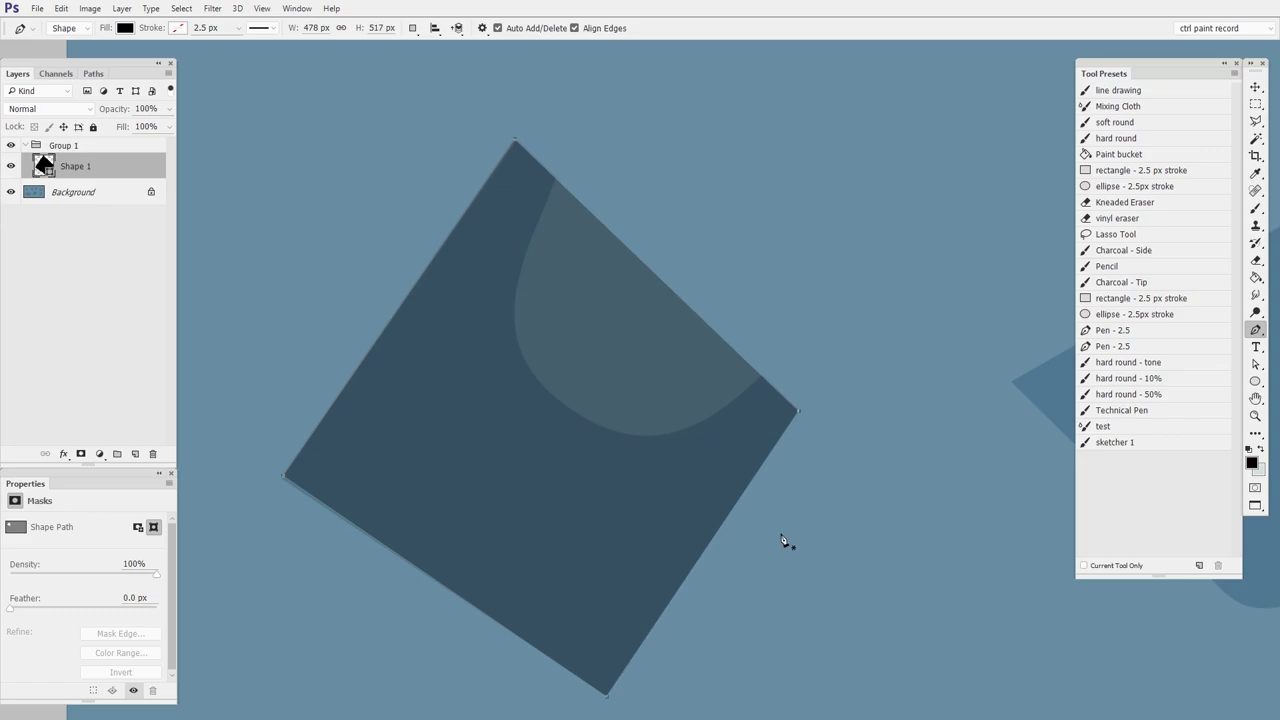
Add anchor points at both notch corners and midway between them, and pull the middle one onto the notch's curve
key(ctrl+plus)
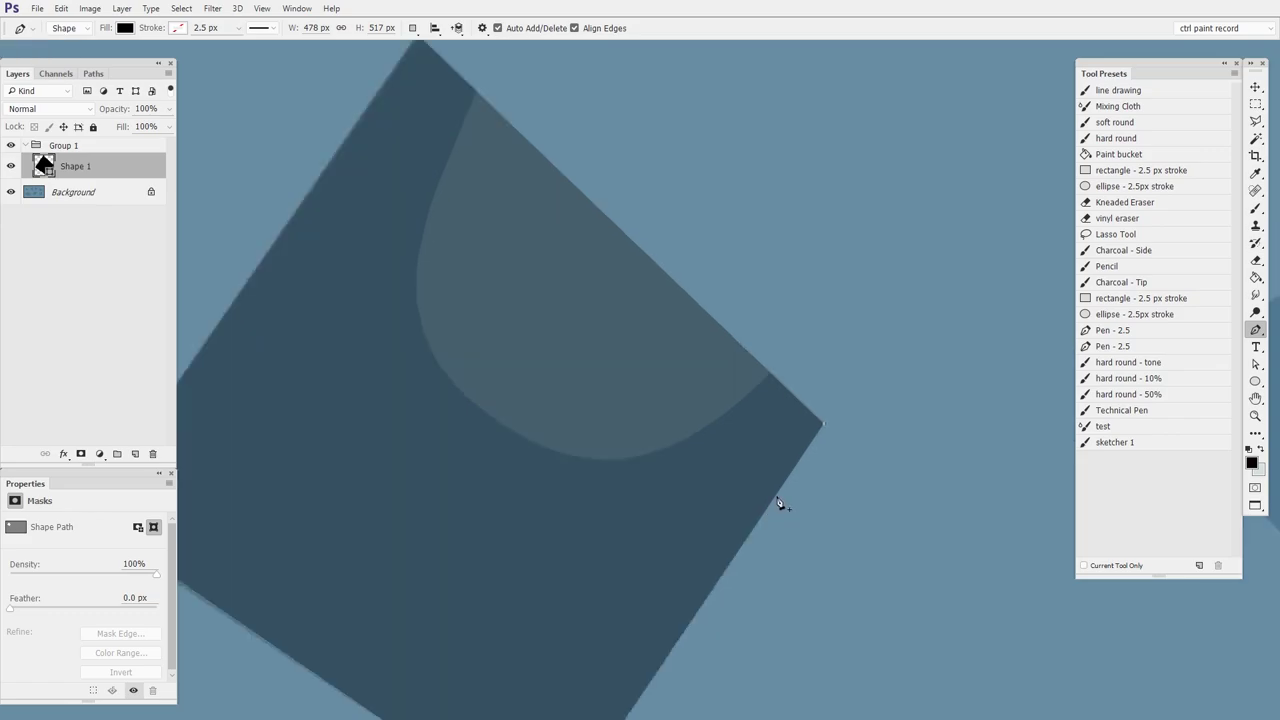
drag(674, 534, 785, 530)
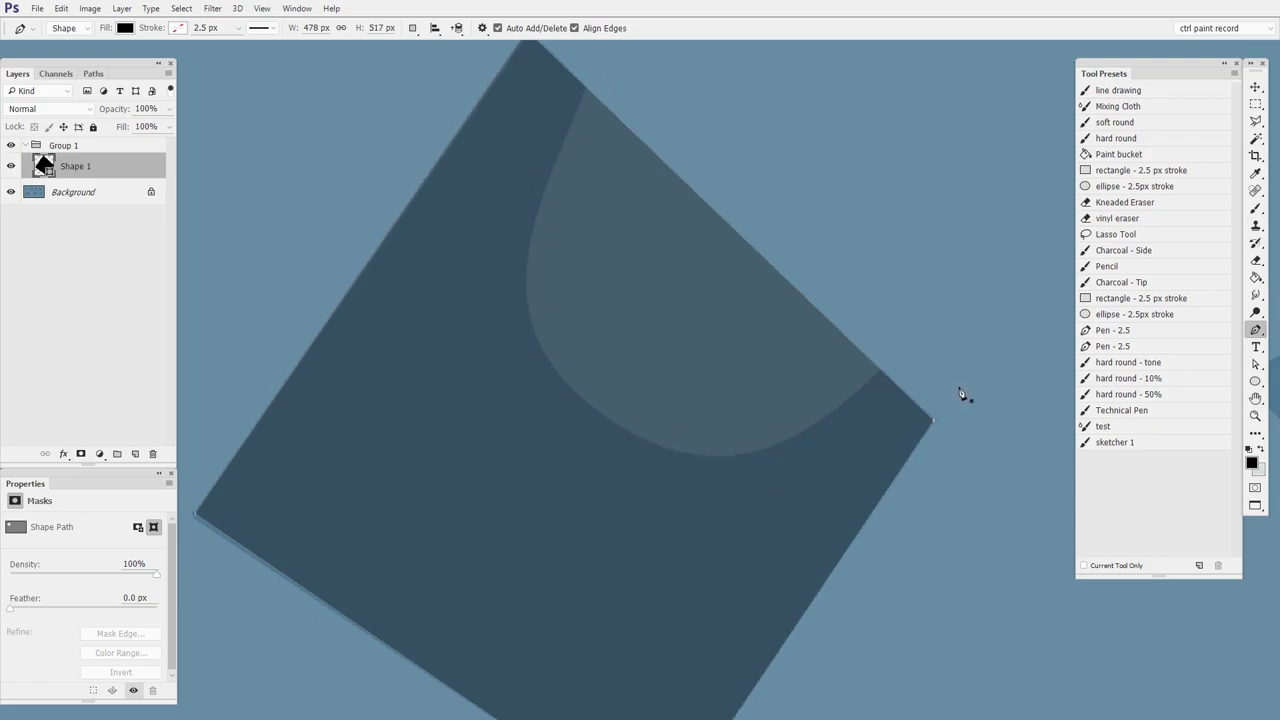
drag(940, 391, 873, 440)
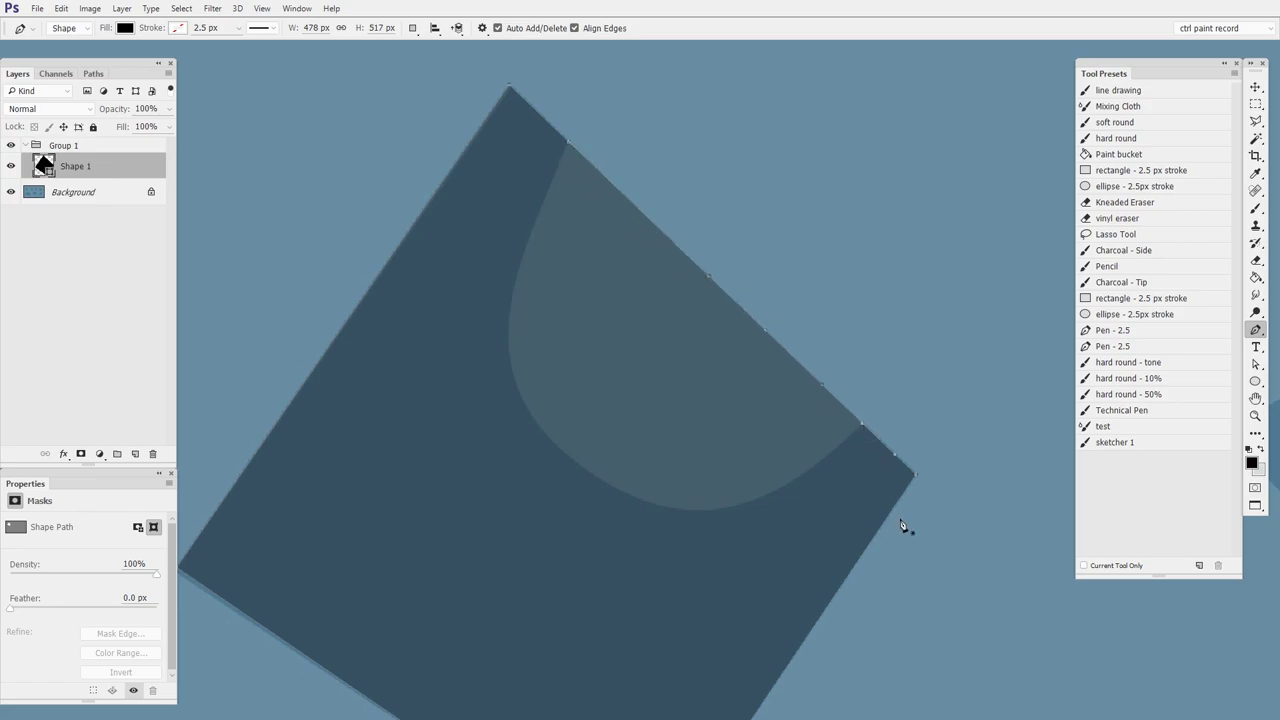
key(ctrl)
drag(709, 277, 564, 453)
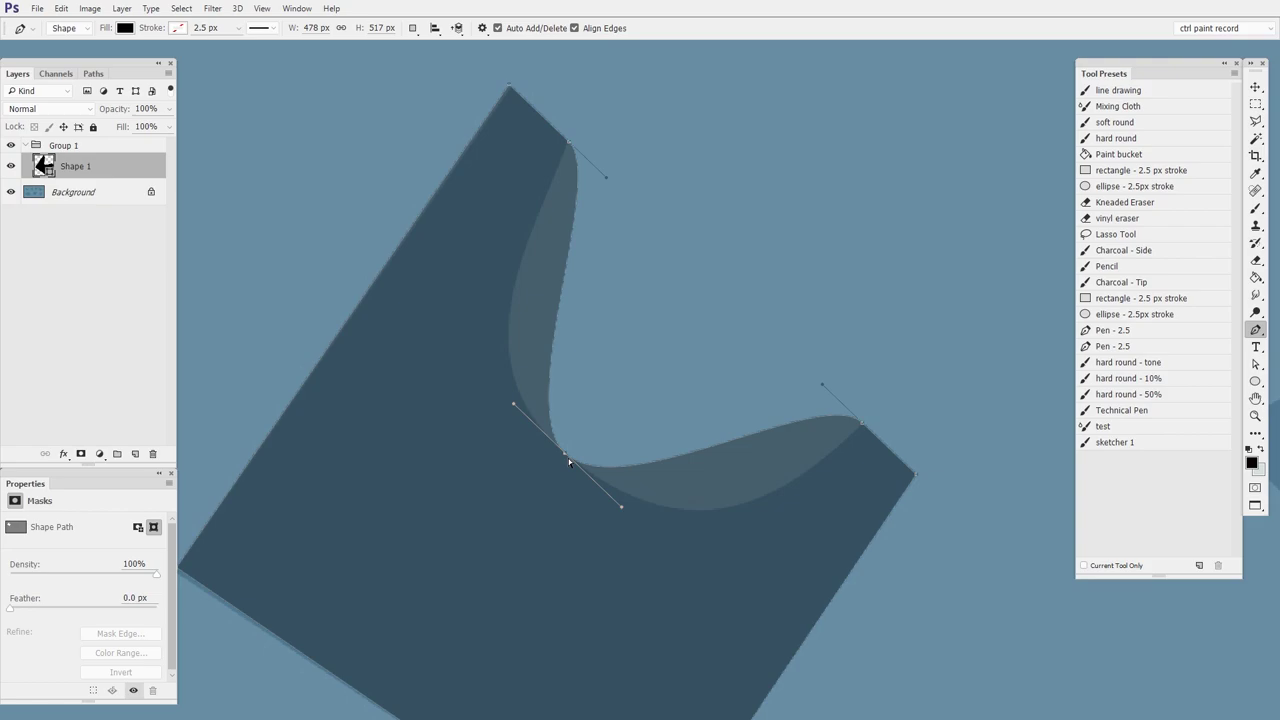
key(ctrl)
drag(620, 508, 567, 551)
key(alt)
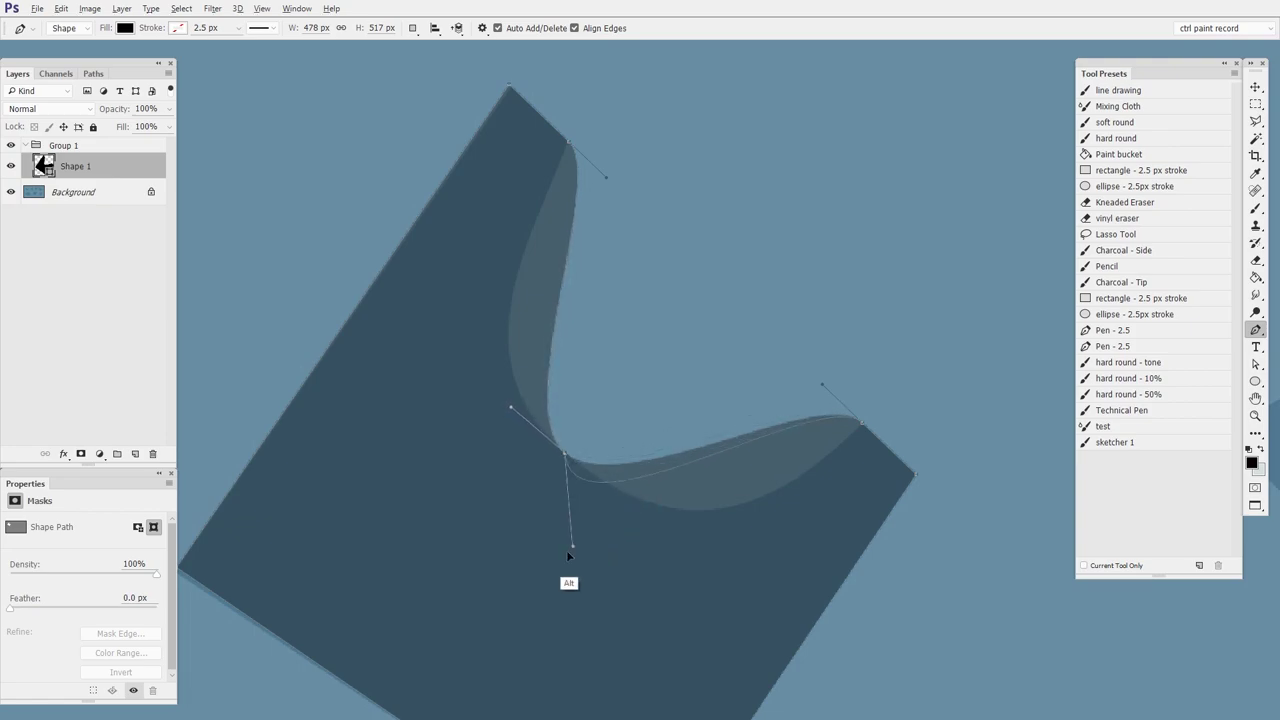
key(ctrl+z)
Lengthen both direction handles of the notch's middle anchor to widen the curve towards the template
key(ctrl)
drag(623, 505, 662, 549)
drag(511, 407, 454, 352)
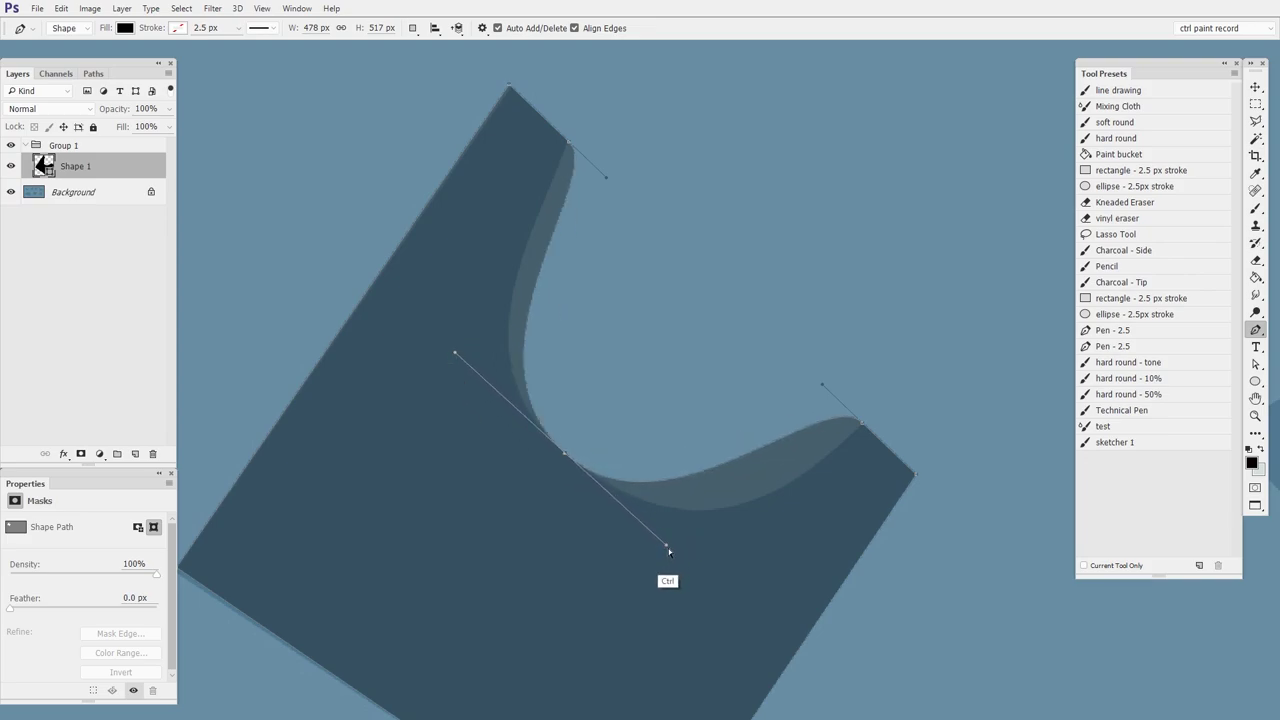
drag(668, 548, 687, 569)
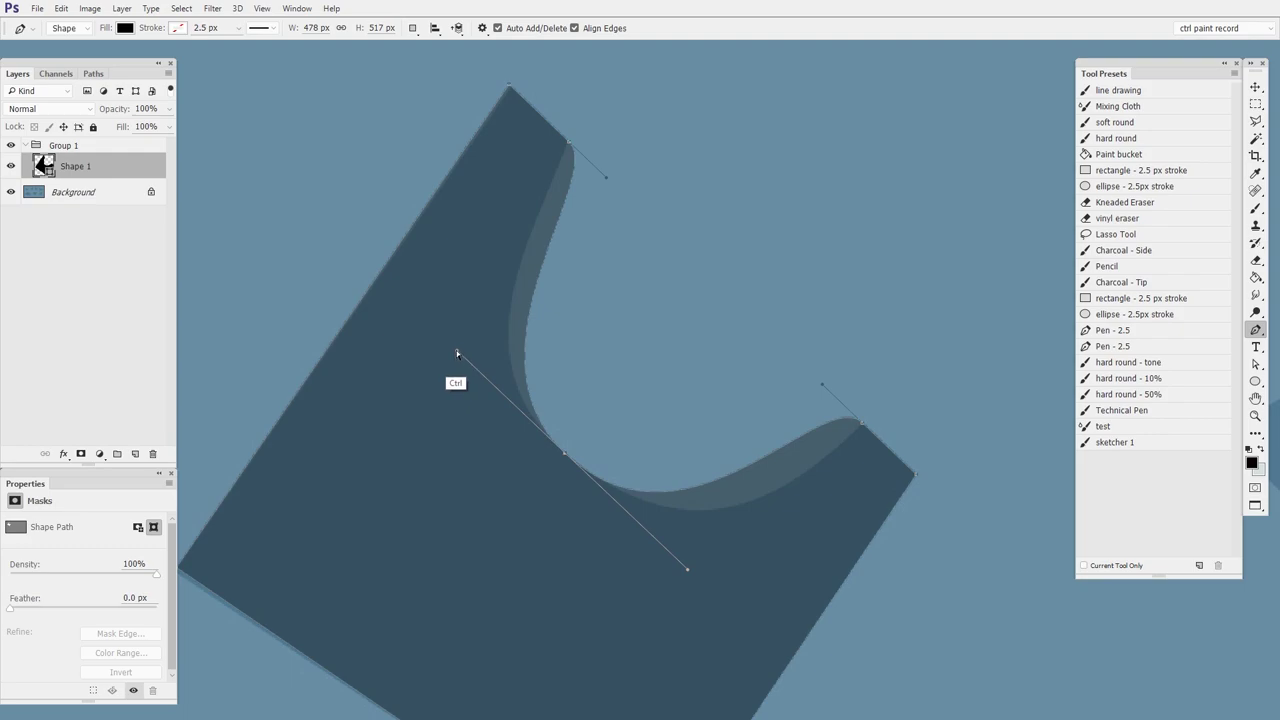
drag(456, 352, 448, 343)
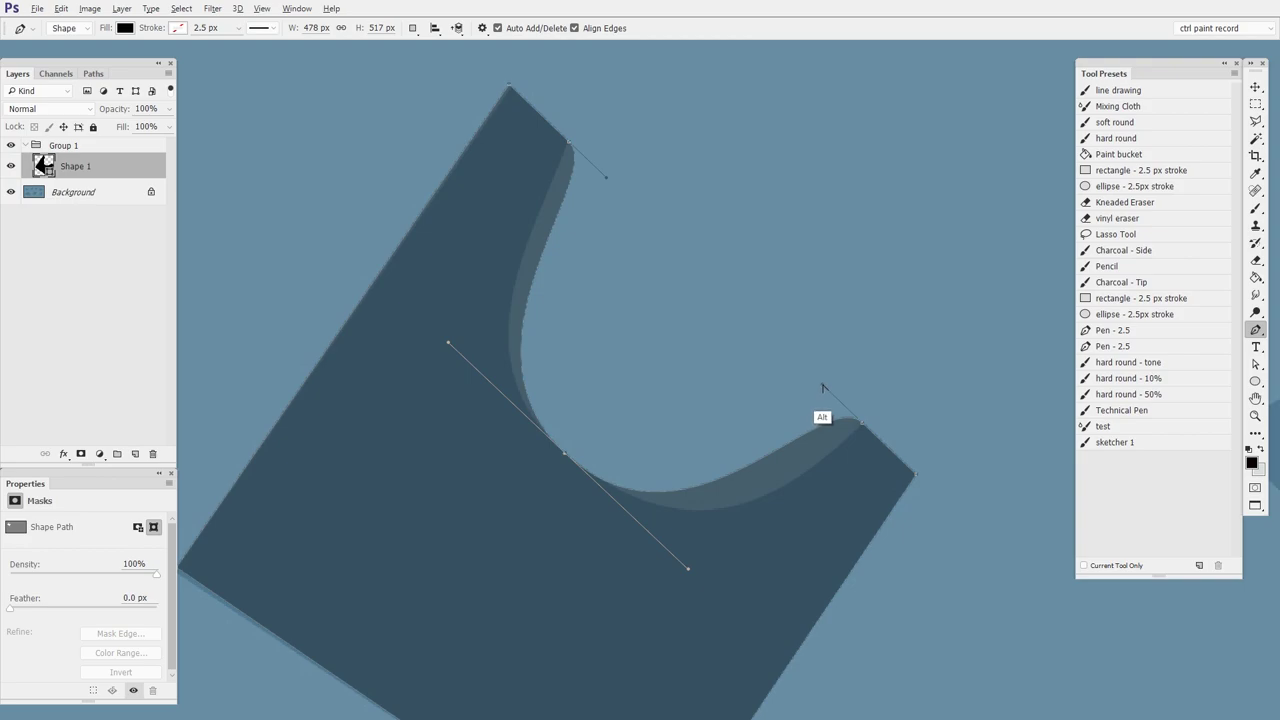
Redirect the inner handles at both notch corners independently along the template's curve, and fine-tune the middle anchor's handles
drag(822, 387, 807, 481)
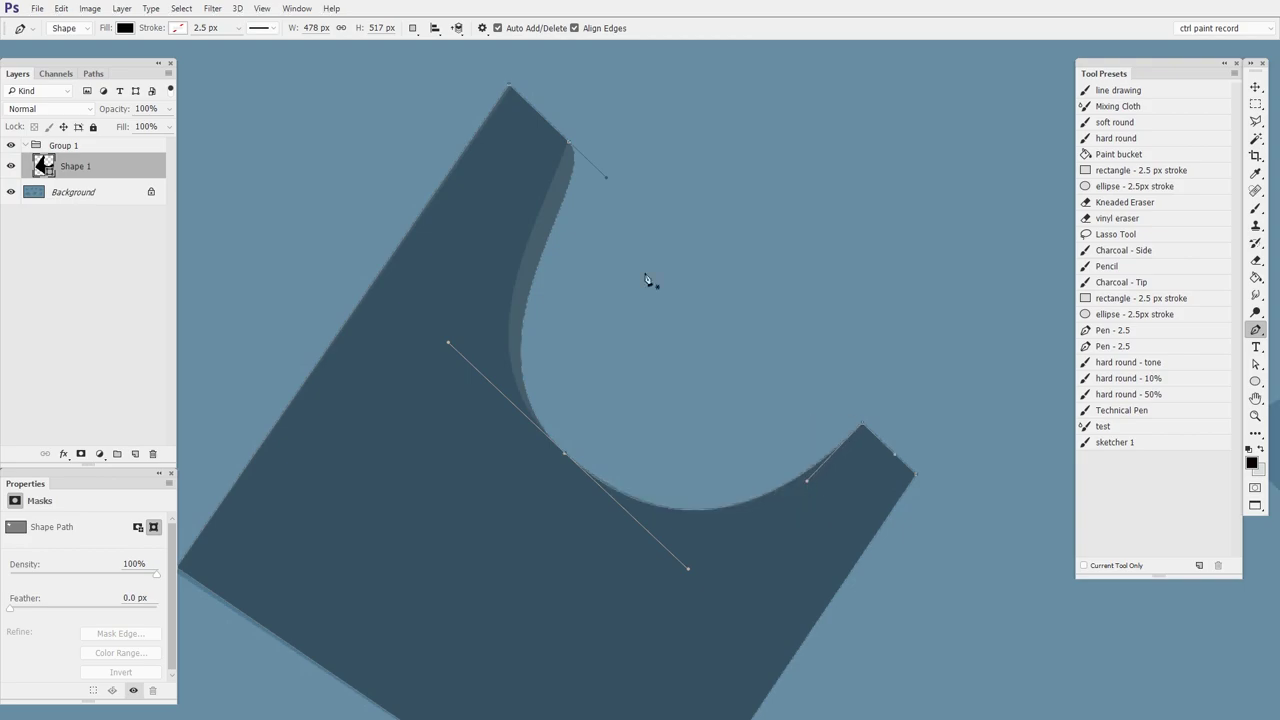
drag(606, 177, 539, 231)
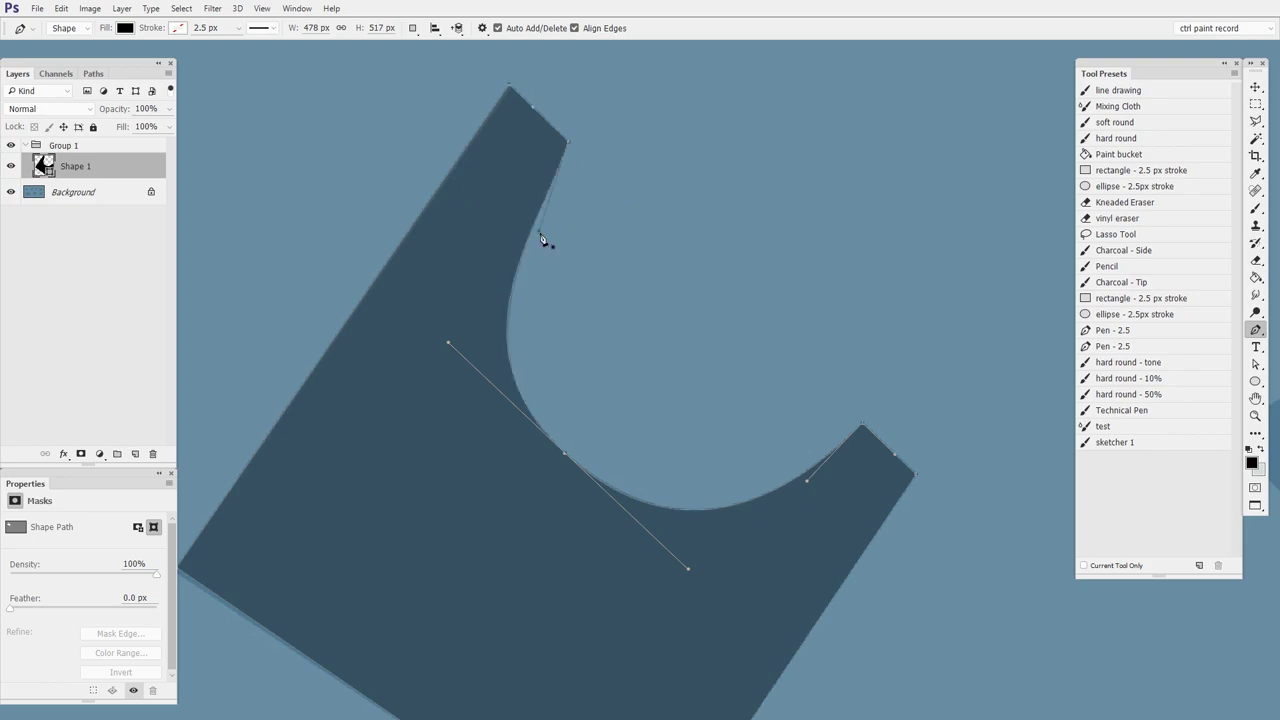
key(ctrl)
key(ctrl)
mouse_move(686, 570)
mouse_down()
mouse_move(666, 557)
mouse_move(687, 566)
mouse_up()
drag(453, 345, 452, 351)
key(alt)
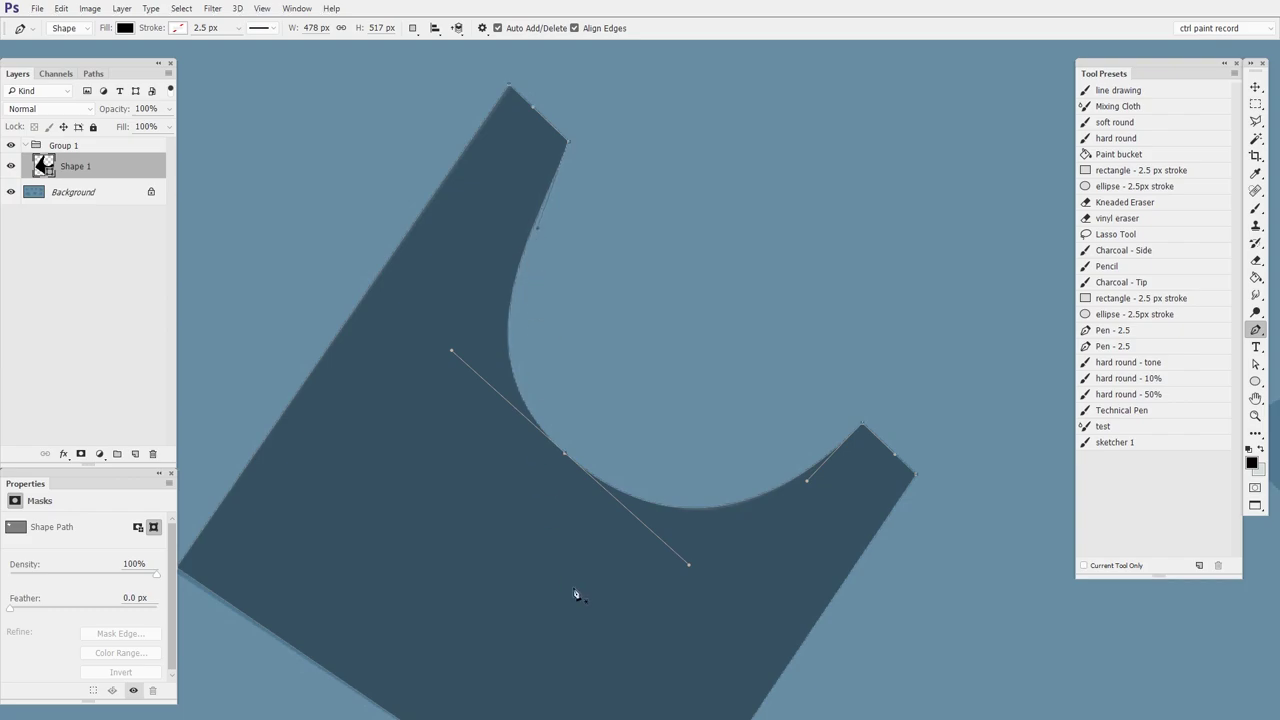
Trace the second template, the pointed shape beside the first, as a new five-cornered straight-sided shape about 523 by 388 px
key(ctrl+space)
drag(918, 492, 727, 504)
key(space)
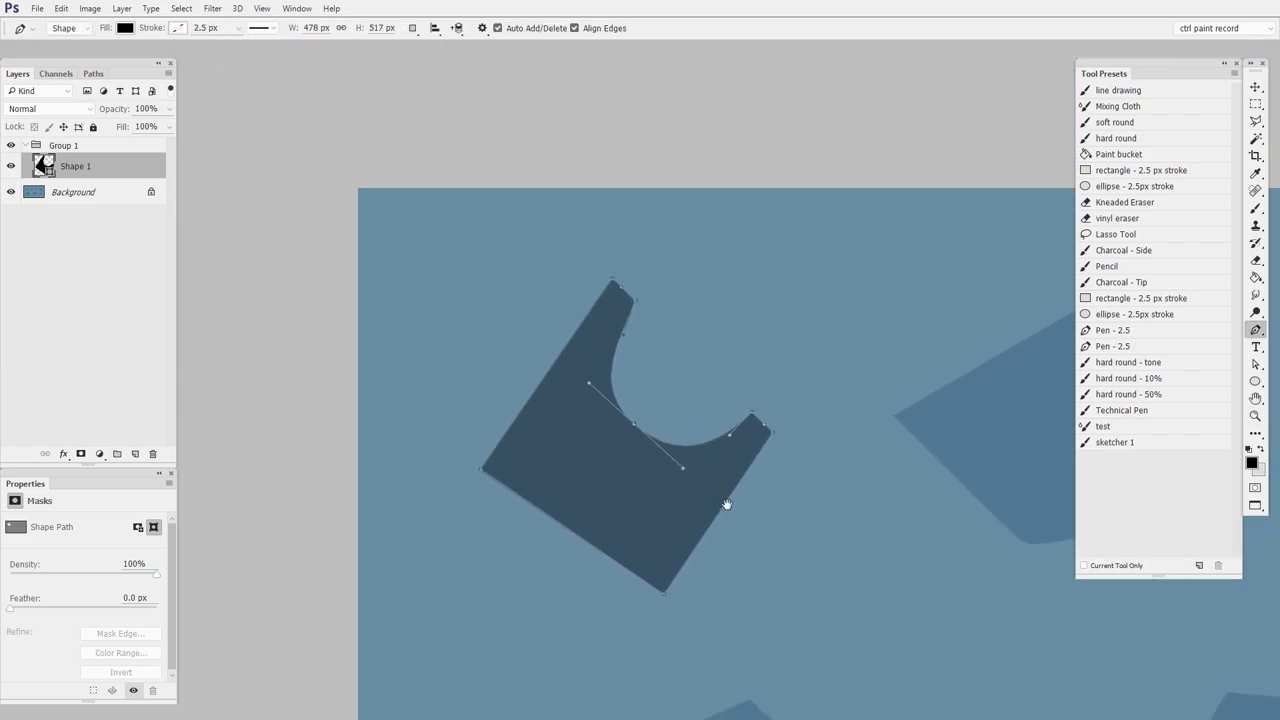
key(v)
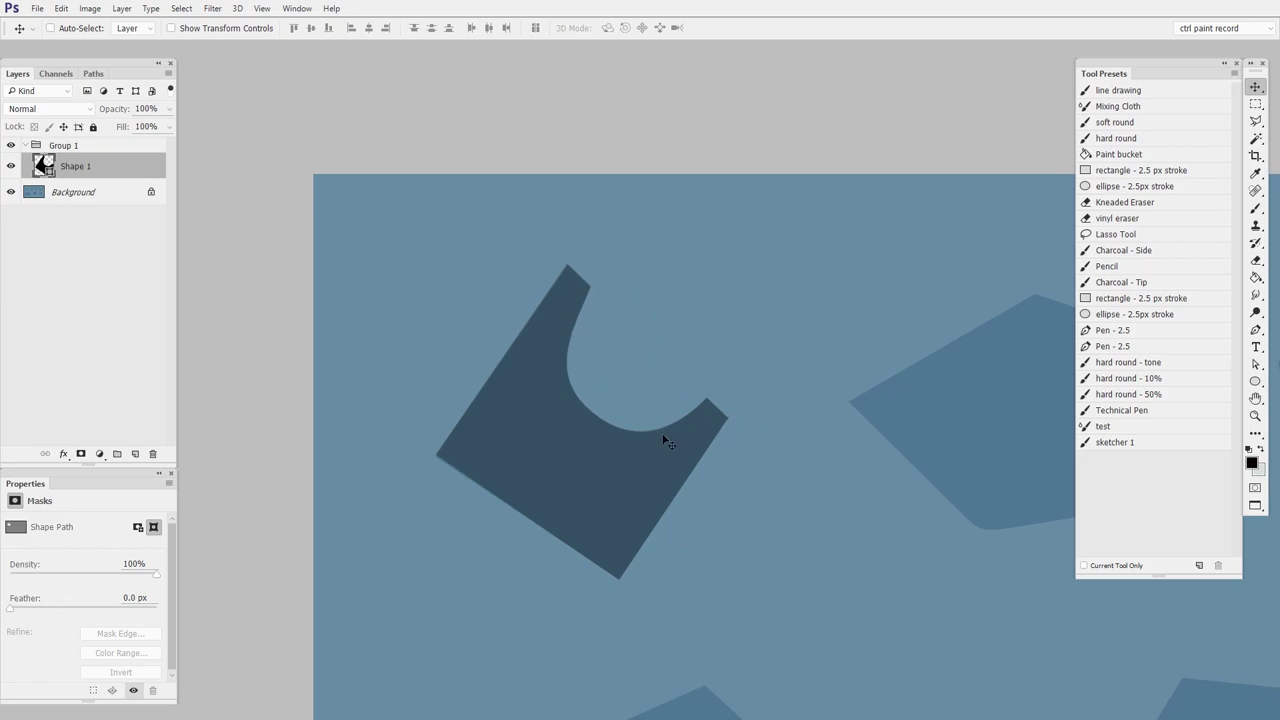
drag(856, 525, 566, 508)
drag(640, 512, 718, 511)
key(p)
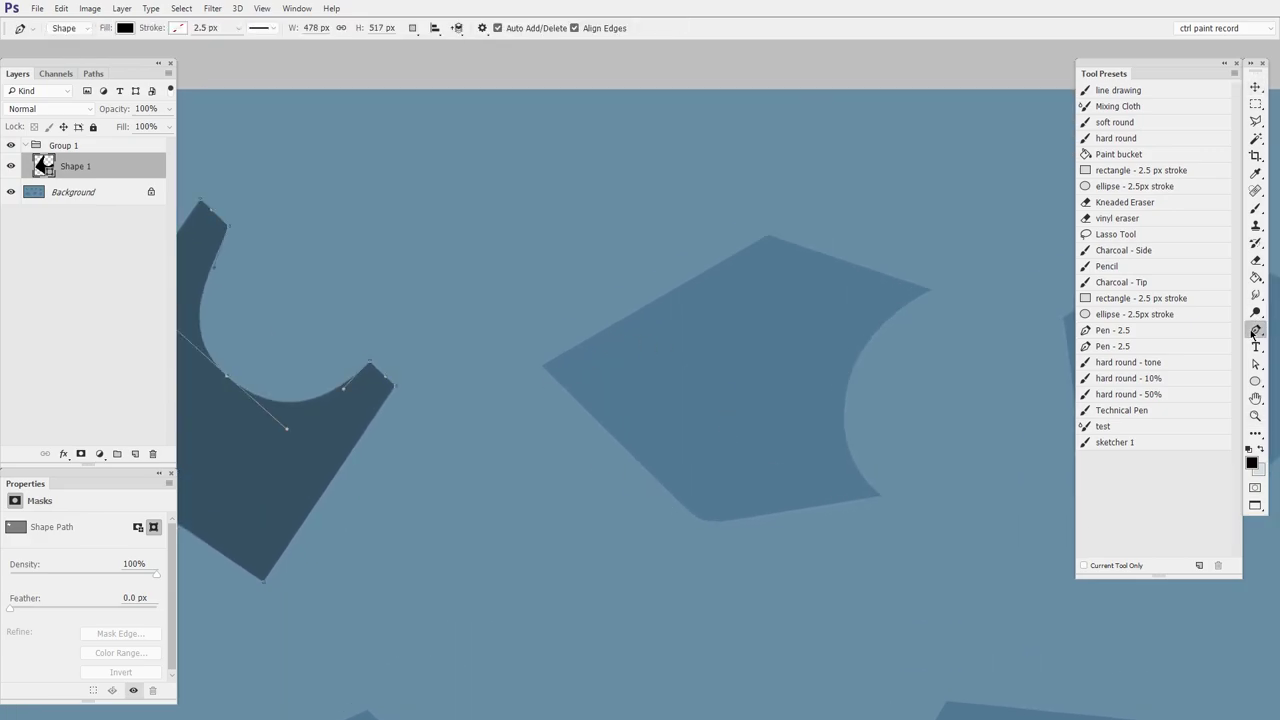
click(542, 366)
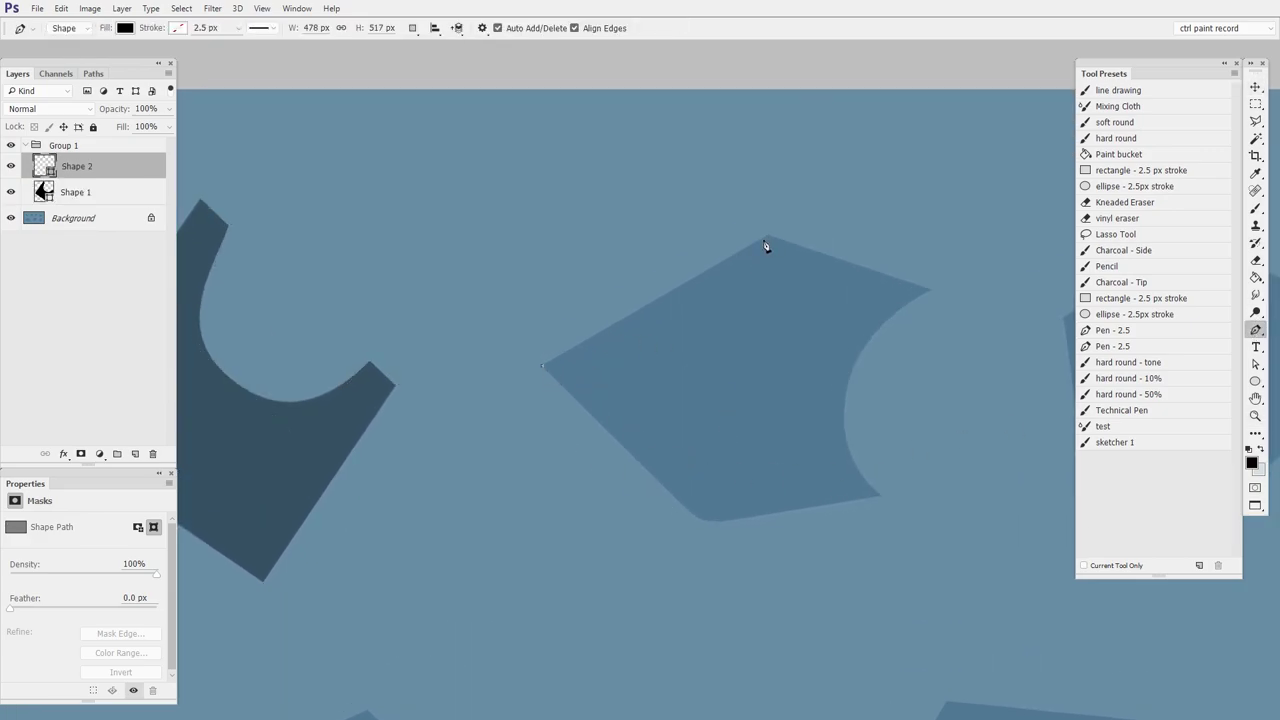
click(767, 236)
click(931, 291)
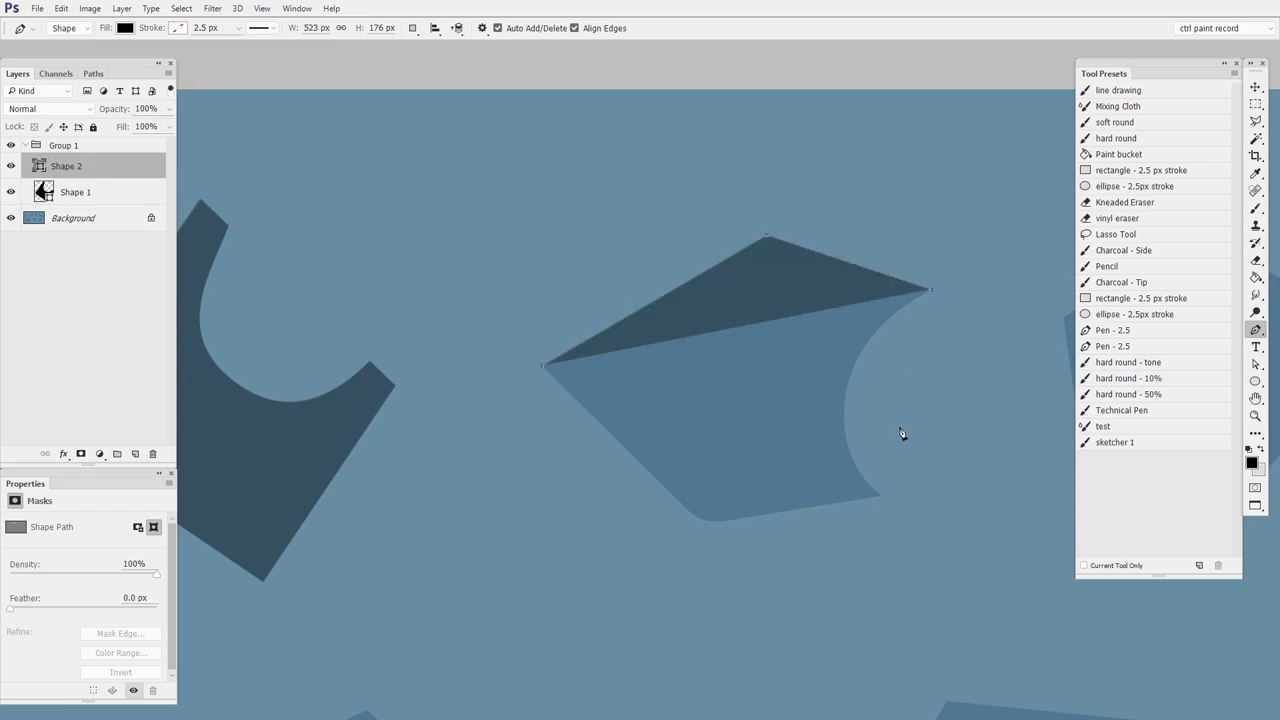
click(882, 496)
click(704, 522)
Temporarily hide the Shape 2 layer to examine the template's rounded bottom corner and concave edge
key(ctrl+space)
drag(827, 496, 915, 486)
drag(697, 551, 868, 557)
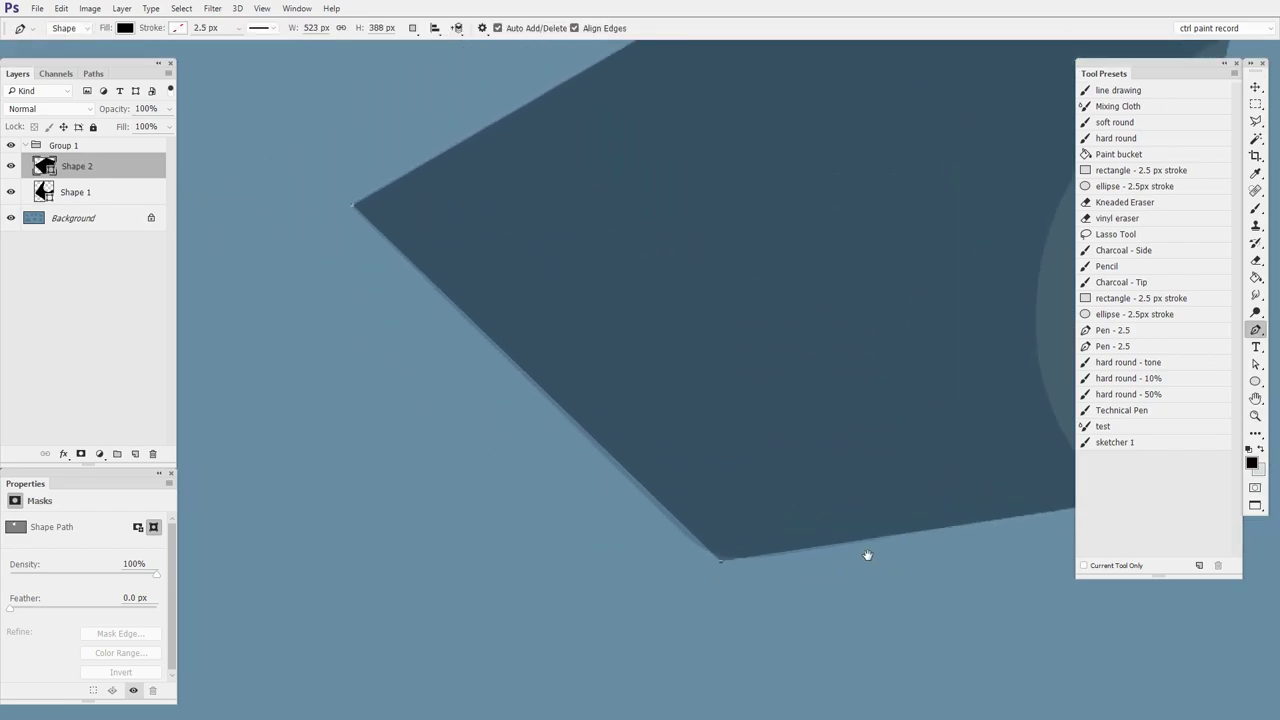
click(12, 167)
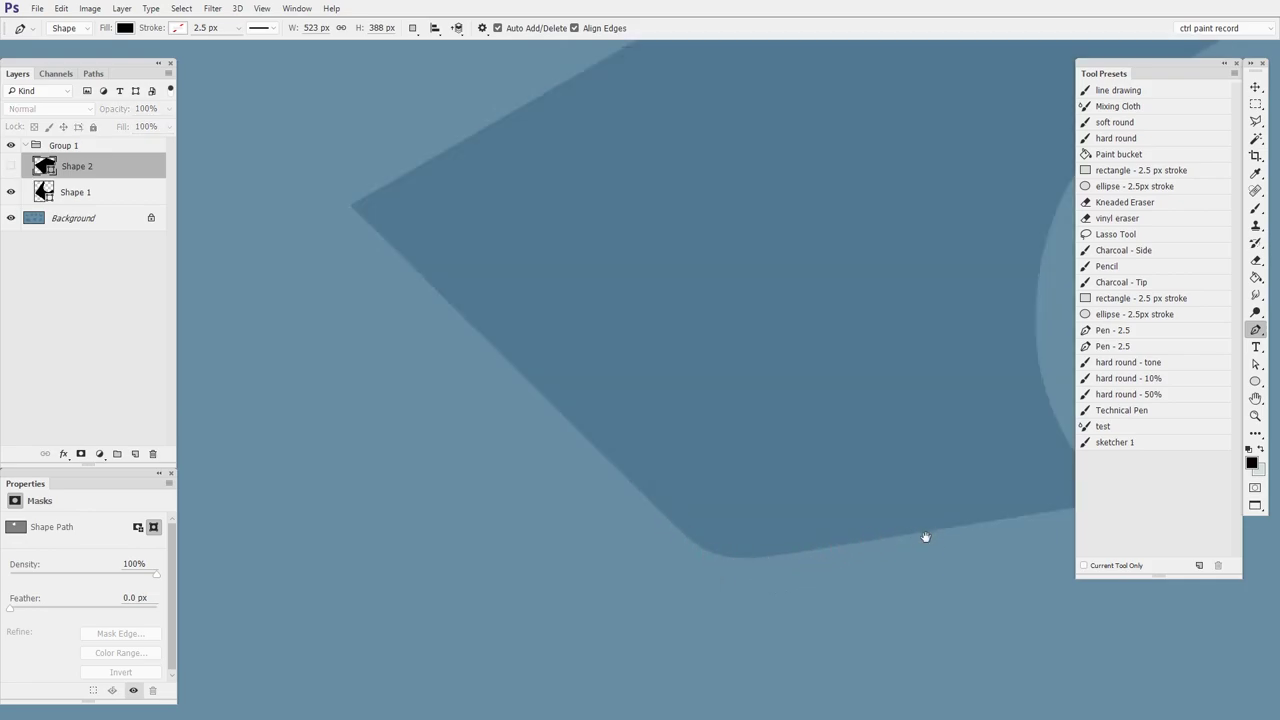
drag(926, 537, 751, 571)
drag(885, 471, 815, 521)
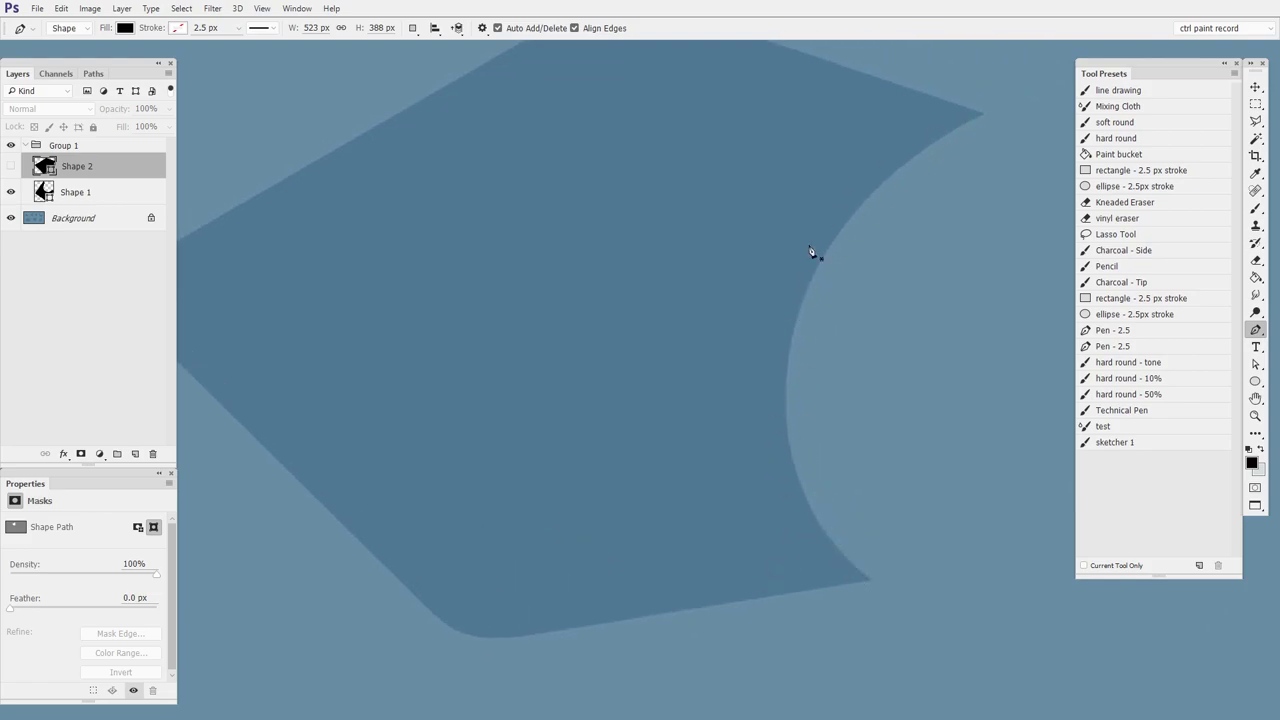
click(11, 166)
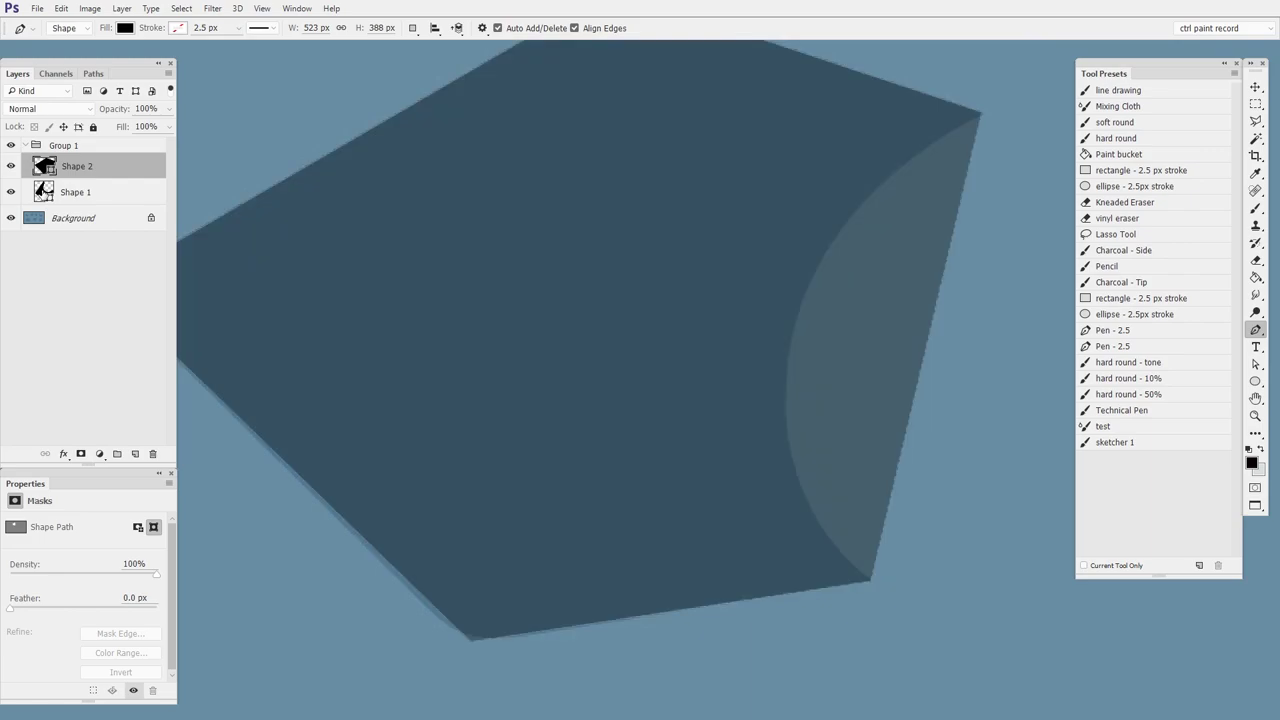
Add an anchor midway along Shape 2's right edge, pull it inward, and adjust its handles to match the template's concave curve
drag(949, 421, 907, 424)
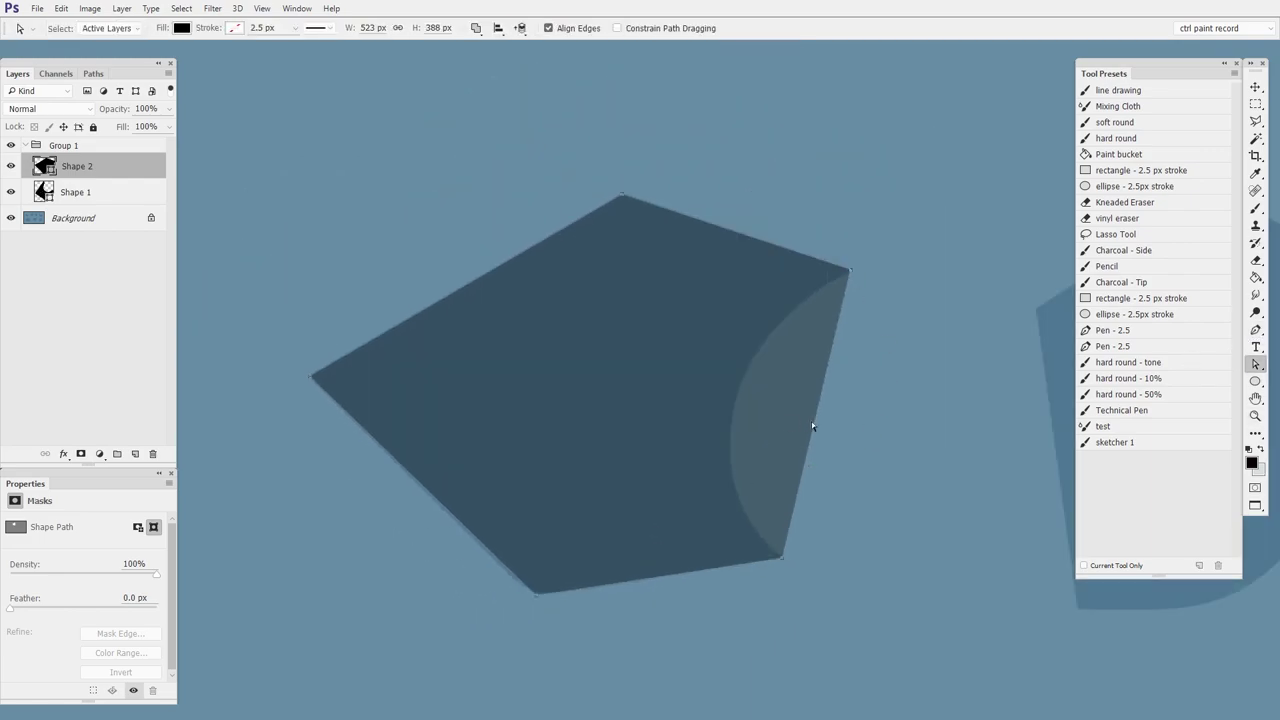
click(1257, 331)
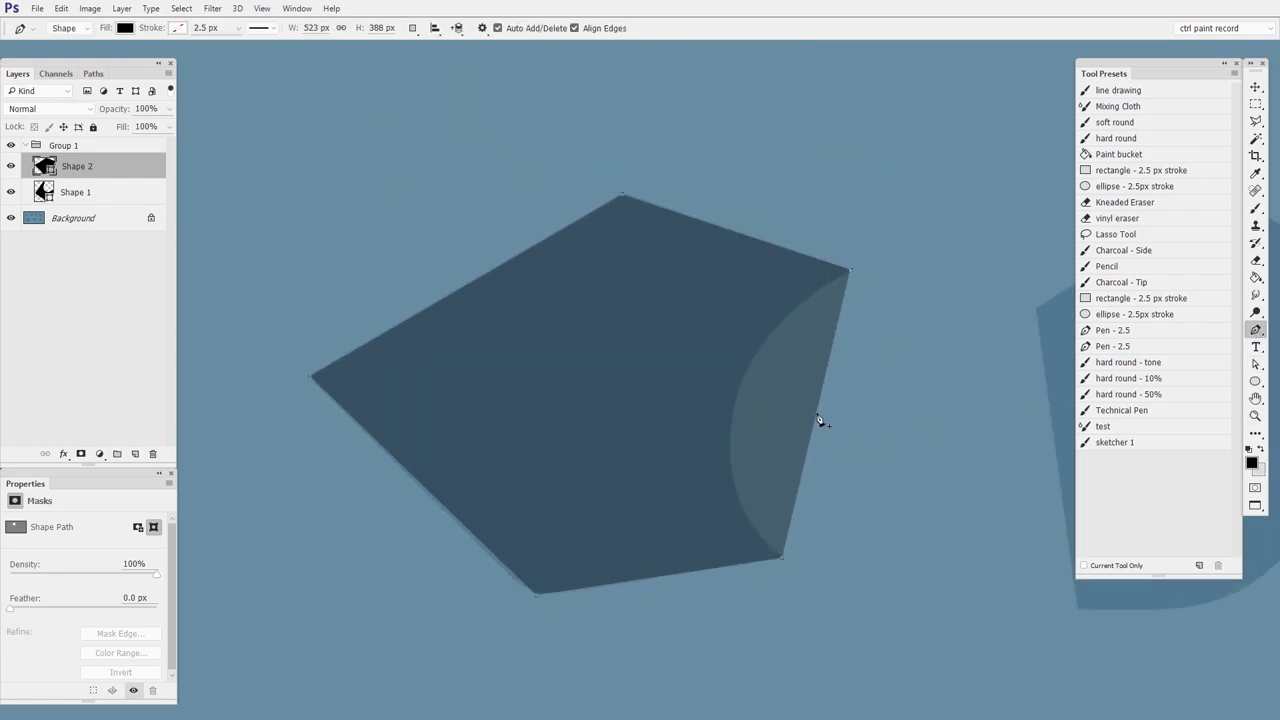
key(ctrl)
drag(816, 413, 735, 402)
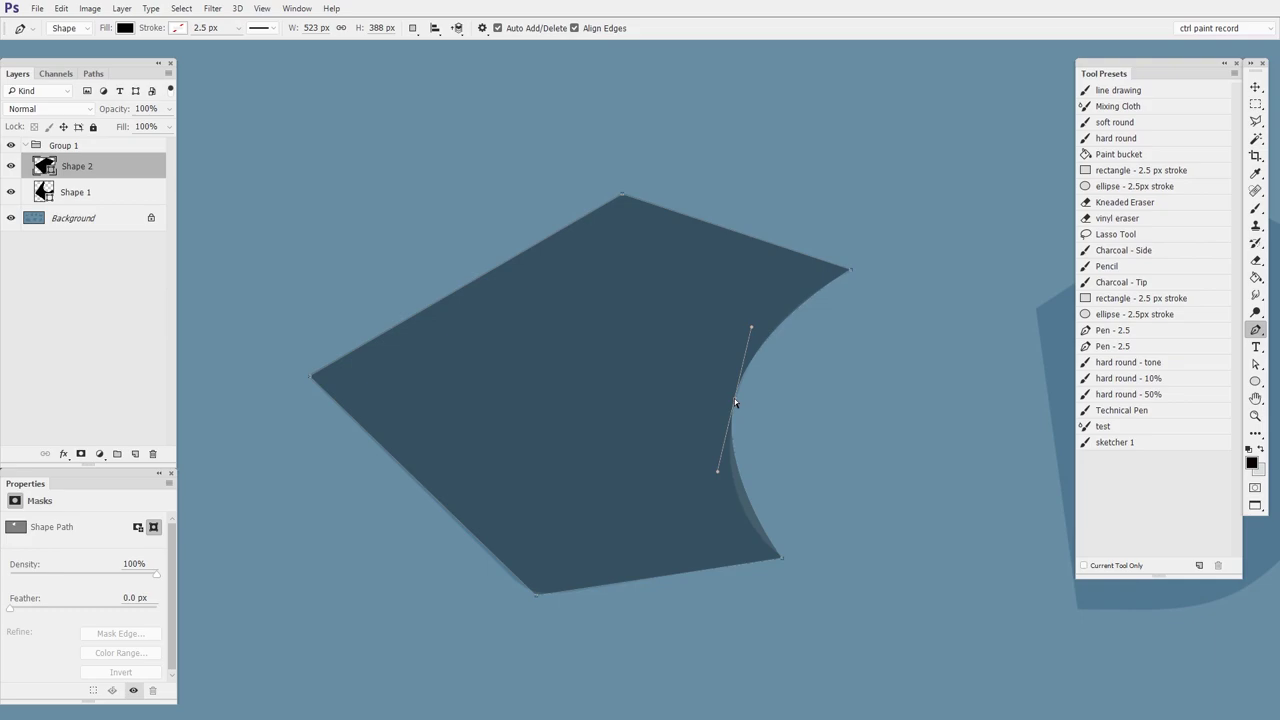
key(ctrl)
drag(716, 480, 708, 496)
drag(754, 328, 756, 320)
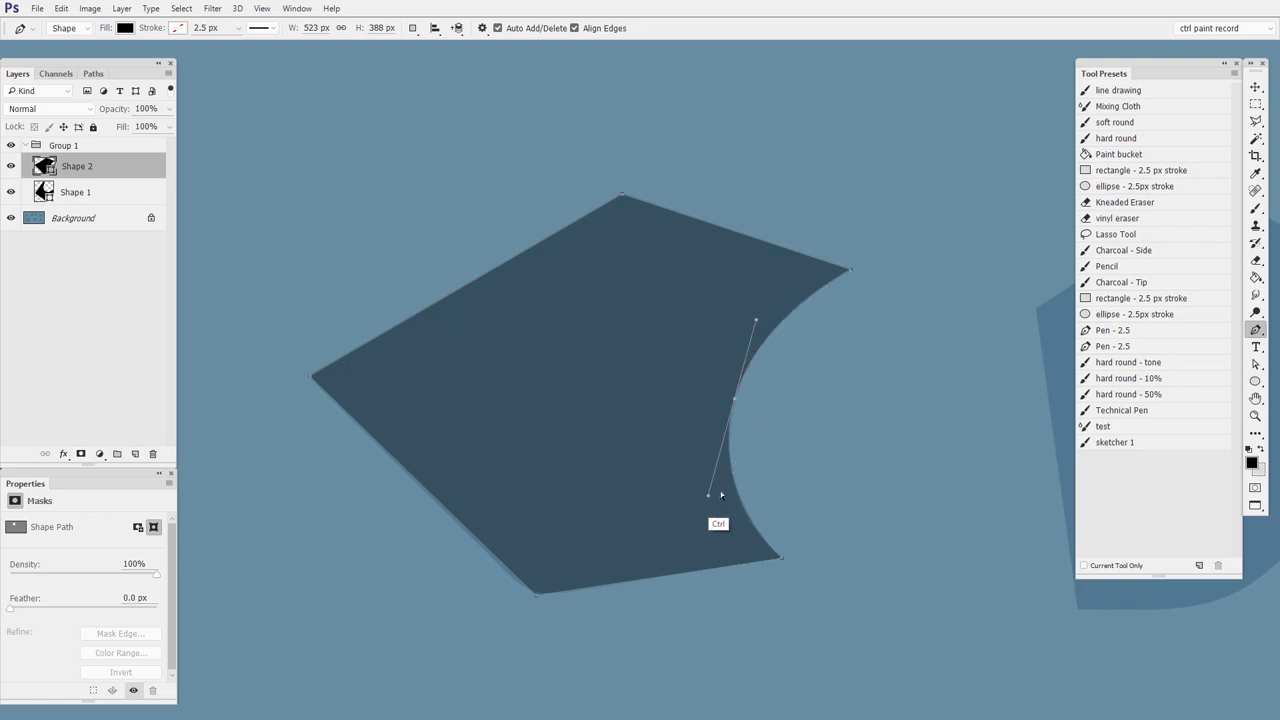
drag(709, 640, 869, 563)
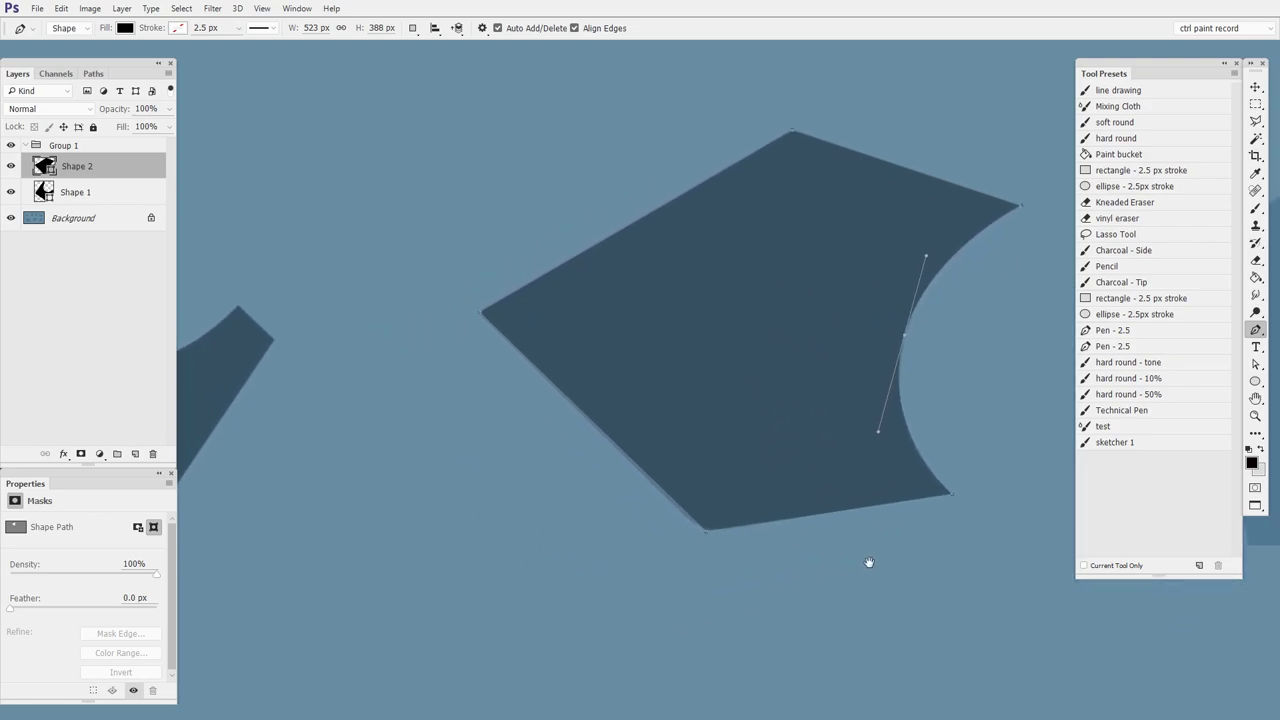
Move Shape 2's bottom corner anchor outward to line up its two adjoining edges with the template's straight edges
drag(752, 553, 797, 537)
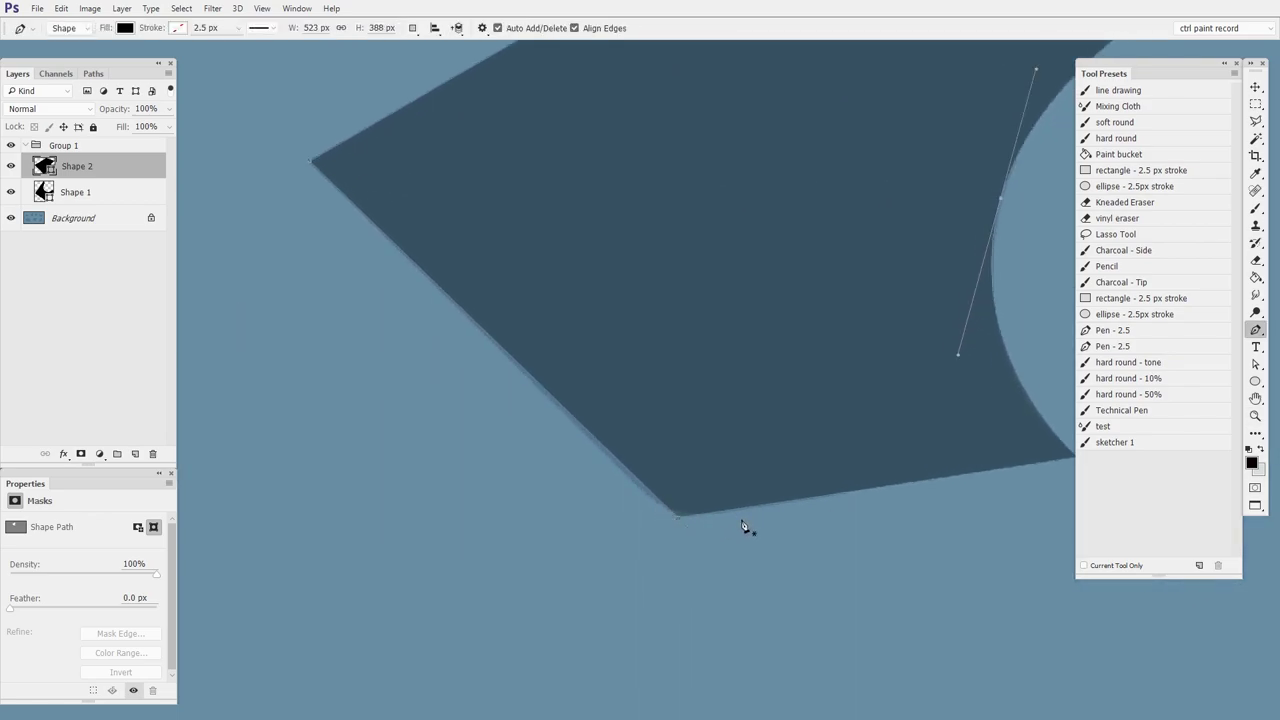
drag(677, 518, 667, 518)
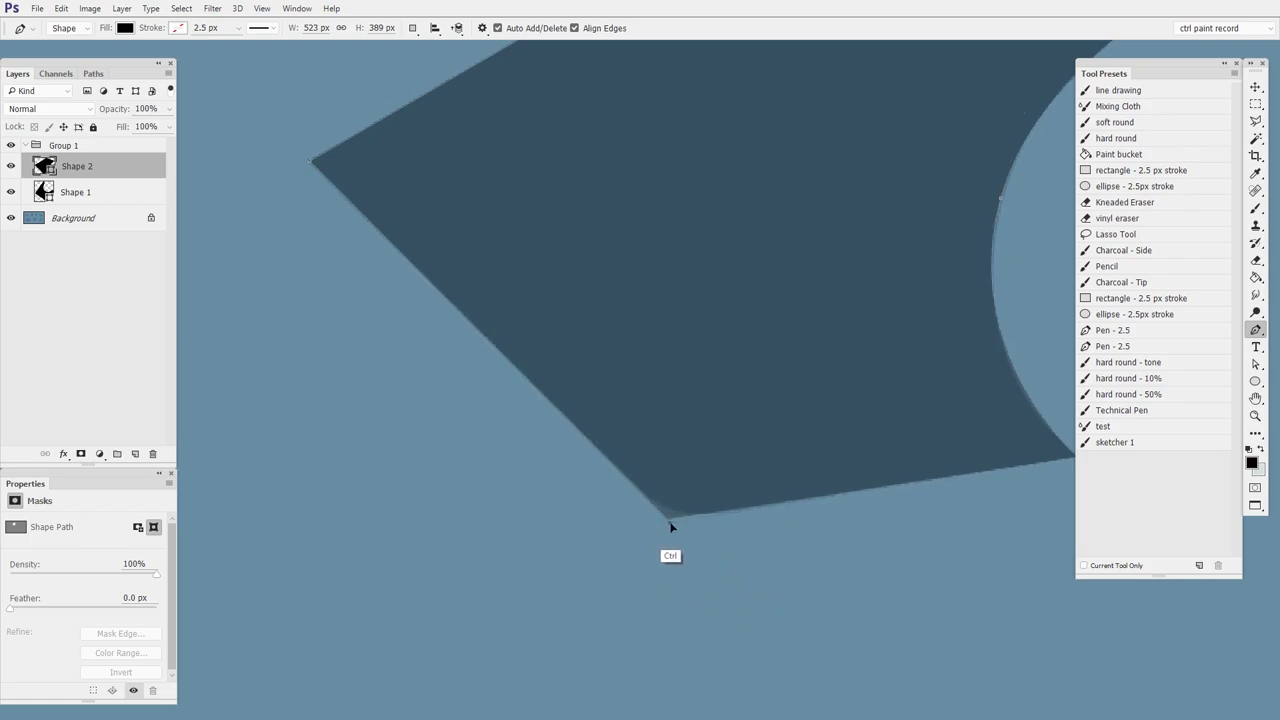
drag(670, 522, 670, 526)
On a new layer, brush a sample corner with a tick mark on each side, erase its peak, and join the marks with an arc
drag(798, 614, 742, 658)
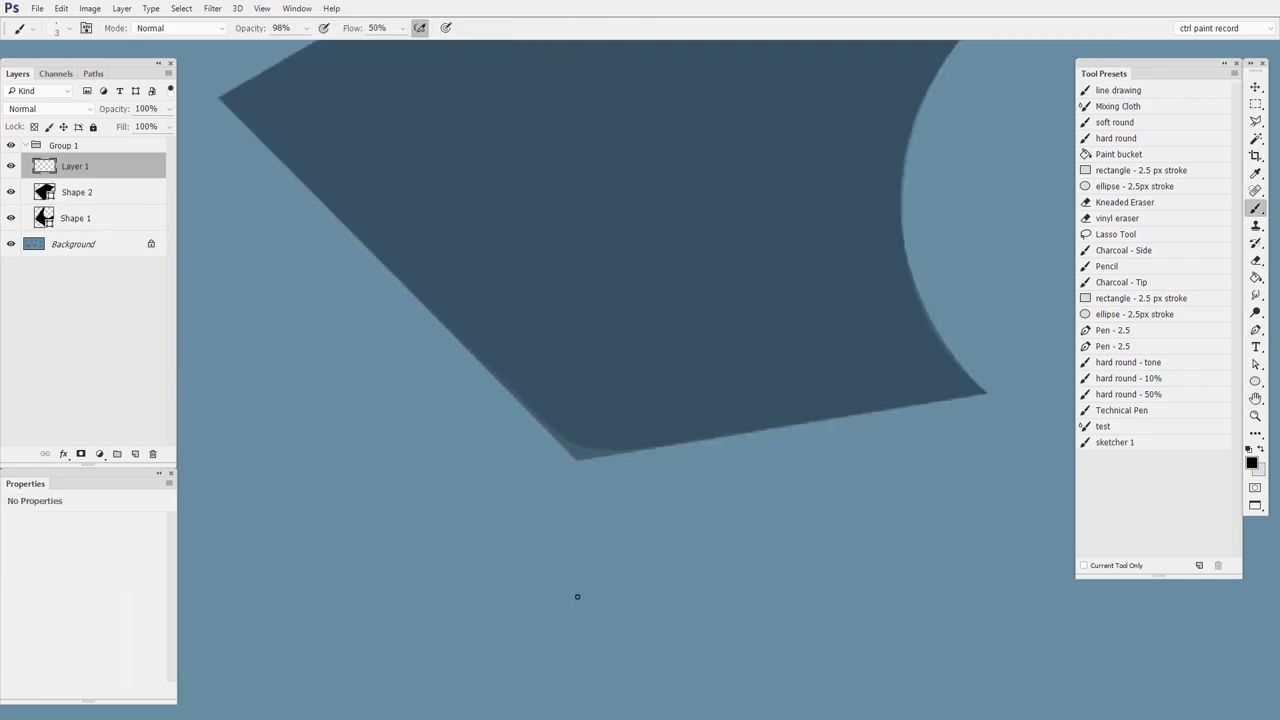
mouse_move(577, 597)
mouse_down()
mouse_move(710, 500)
mouse_move(864, 549)
mouse_move(617, 576)
mouse_move(578, 593)
mouse_move(708, 493)
mouse_move(878, 604)
mouse_move(882, 652)
mouse_move(858, 597)
mouse_move(668, 603)
mouse_up()
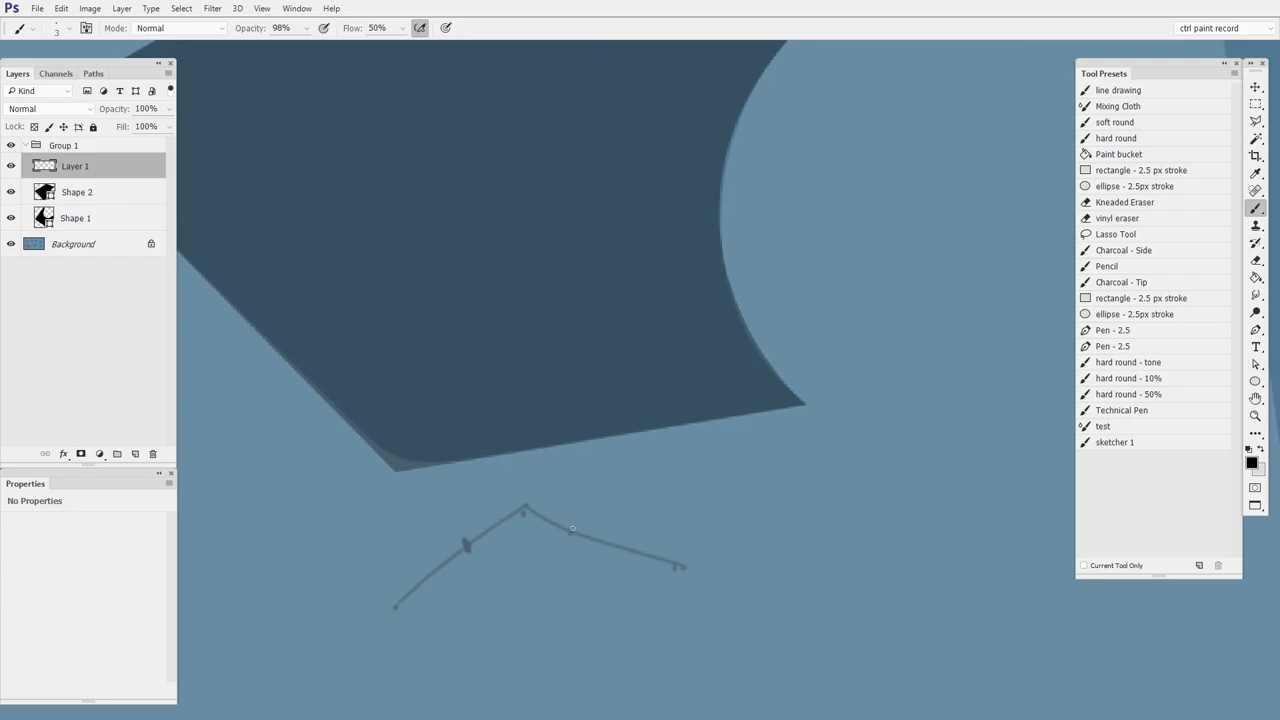
drag(570, 533, 687, 513)
key(e)
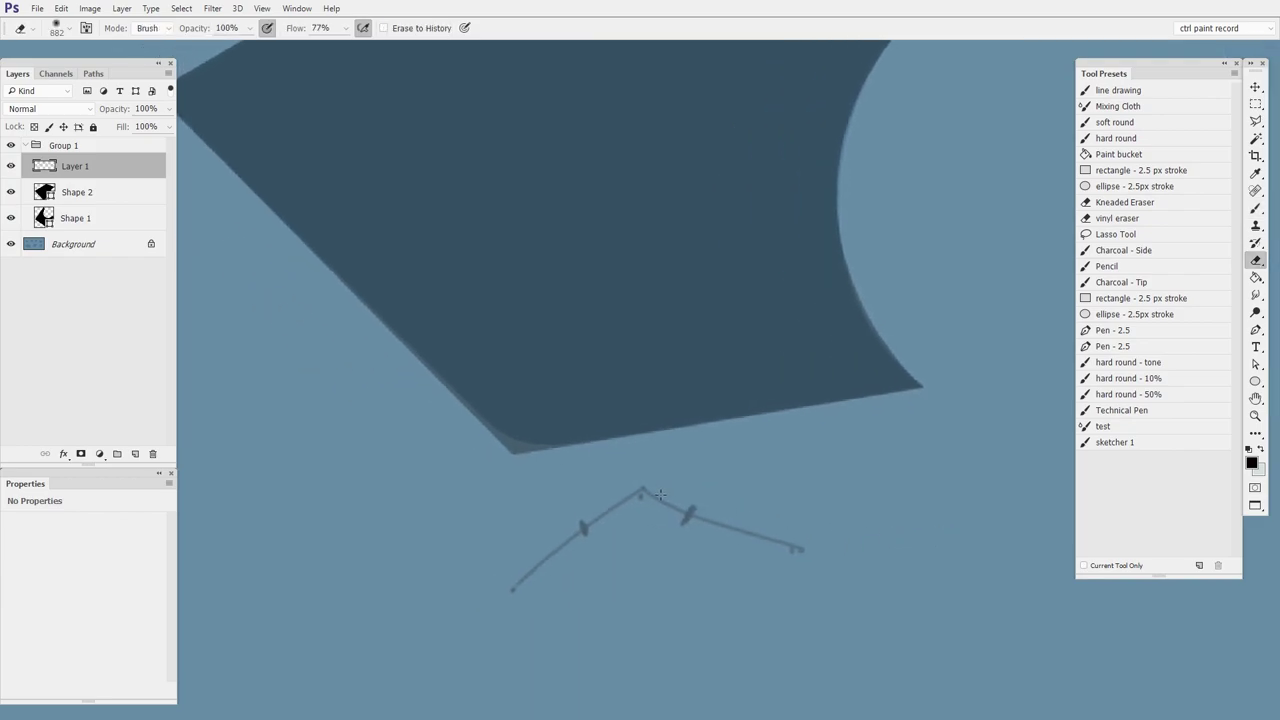
mouse_move(634, 500)
mouse_down()
mouse_move(634, 486)
mouse_move(643, 500)
mouse_move(612, 498)
mouse_move(691, 514)
mouse_move(588, 522)
mouse_move(678, 506)
mouse_up()
key(b)
mouse_move(795, 616)
mouse_down()
mouse_move(831, 631)
mouse_move(1016, 595)
mouse_up()
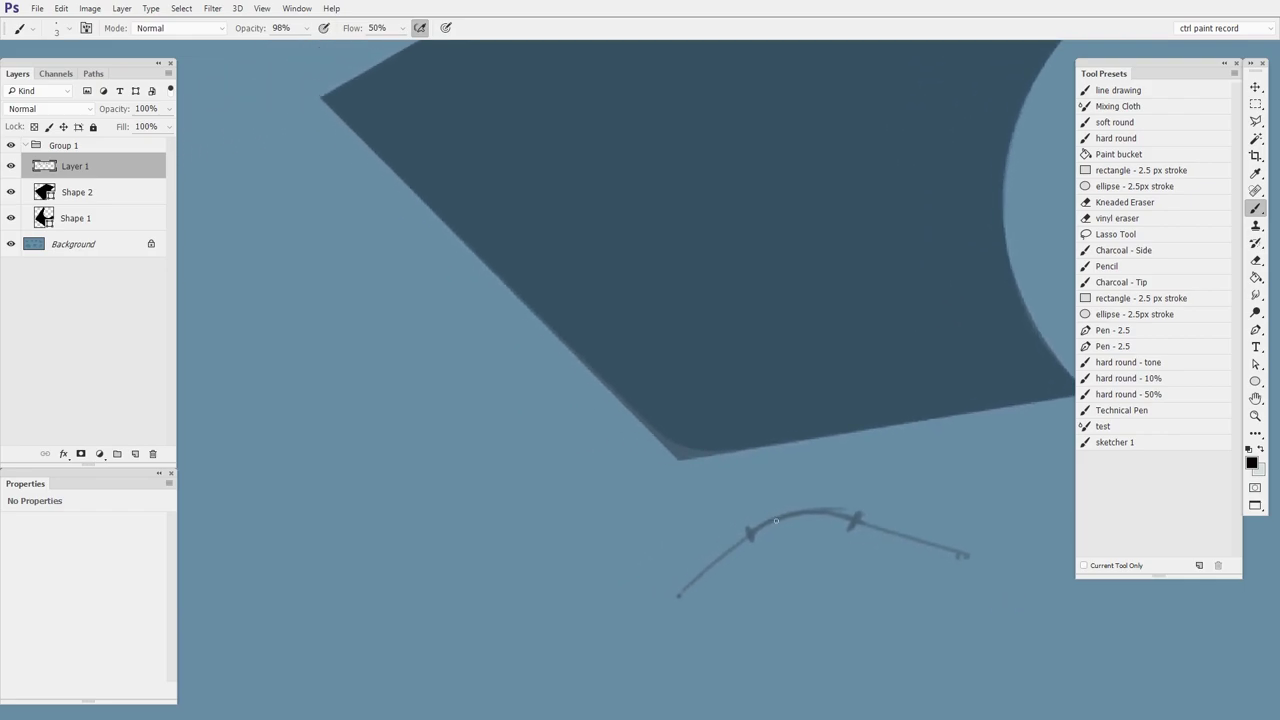
Add an anchor on each side of Shape 2's bottom corner and delete the corner anchor between them
key(a)
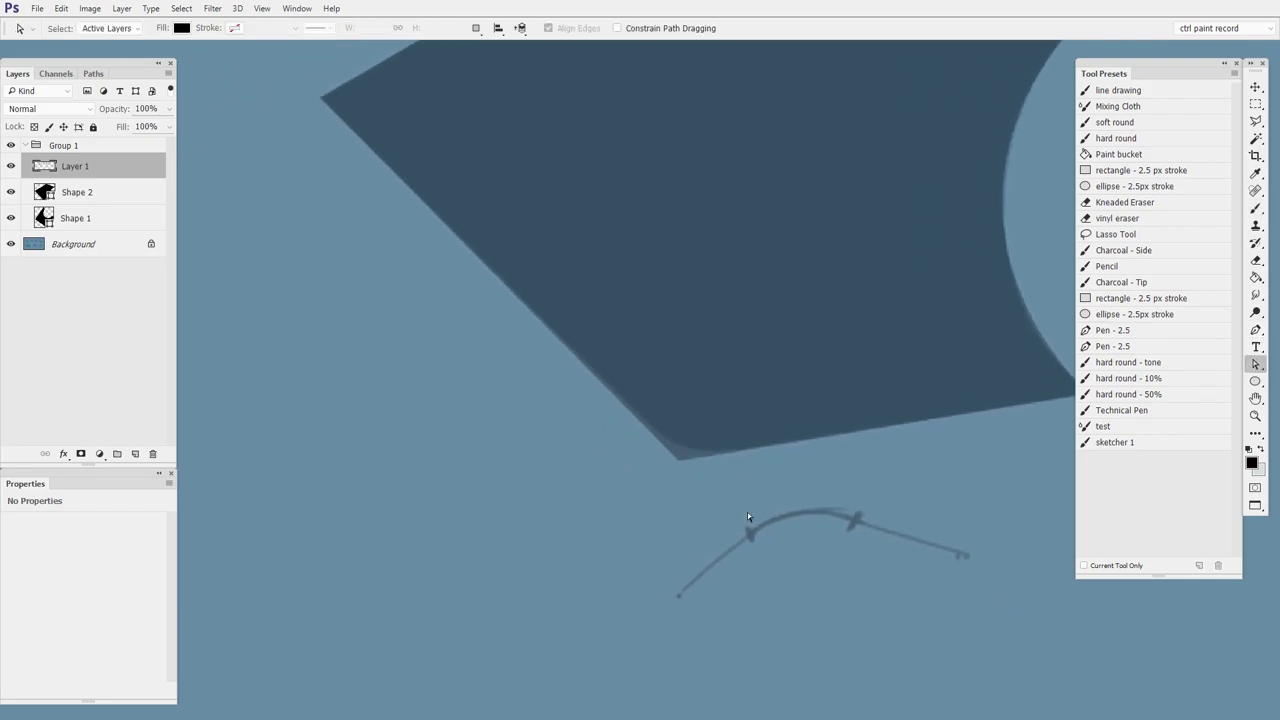
click(126, 195)
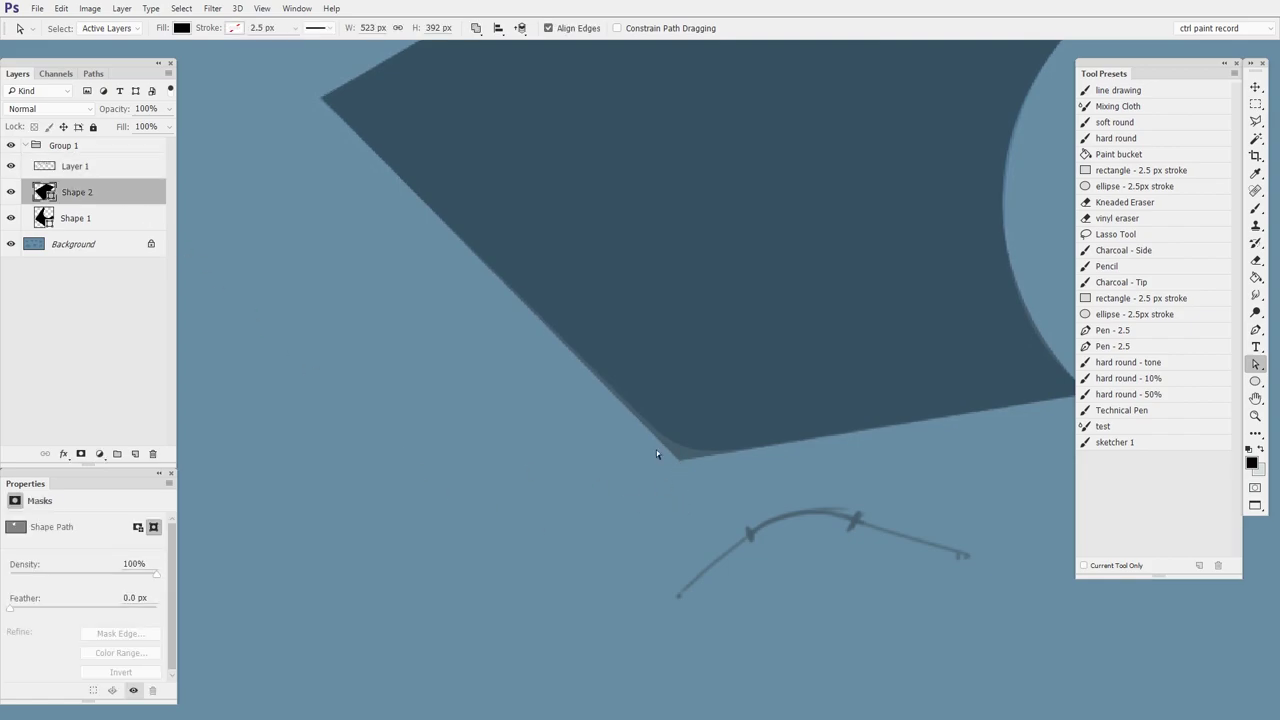
click(1256, 330)
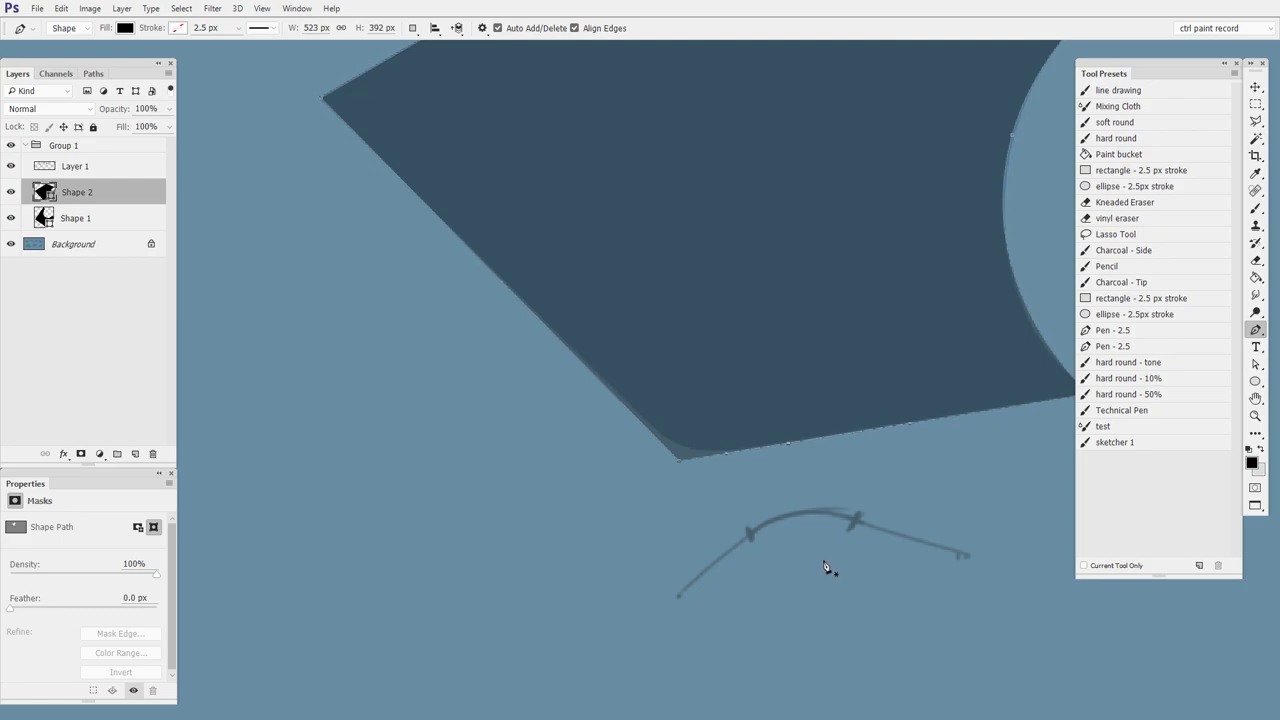
click(607, 388)
click(680, 463)
Redirect the two new anchors' handles independently and slide the upper anchor toward the corner to match the template's rounded bottom corner
key(alt)
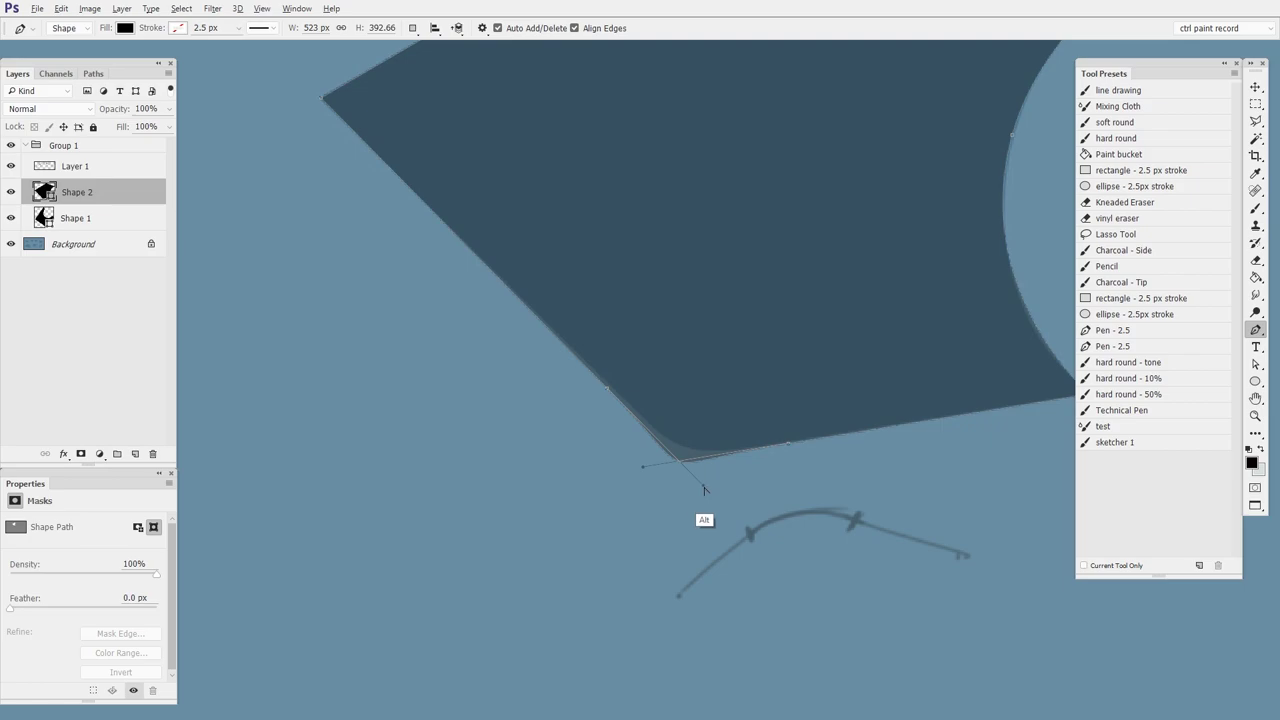
alt+drag(704, 487, 638, 416)
mouse_move(643, 466)
alt+mouse_down()
mouse_move(672, 466)
mouse_move(656, 469)
alt+mouse_up()
key(ctrl)
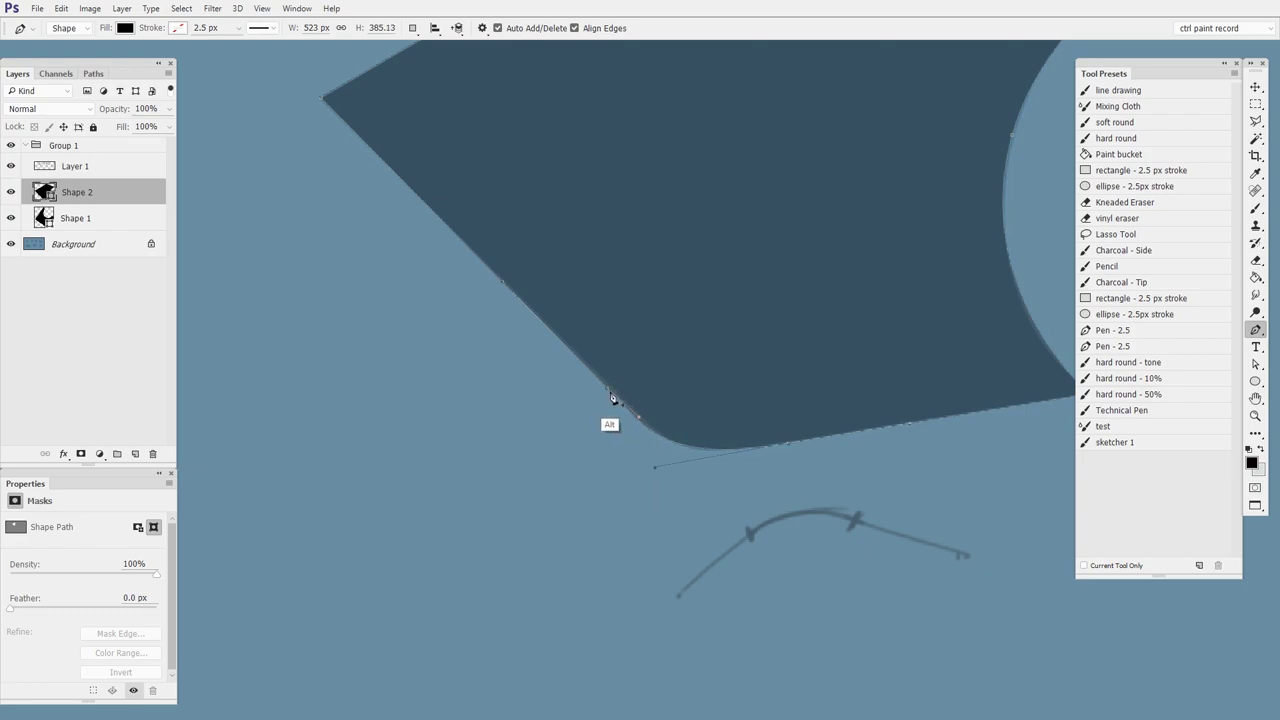
ctrl+drag(608, 389, 642, 421)
key(alt)
drag(655, 468, 665, 468)
drag(846, 517, 688, 549)
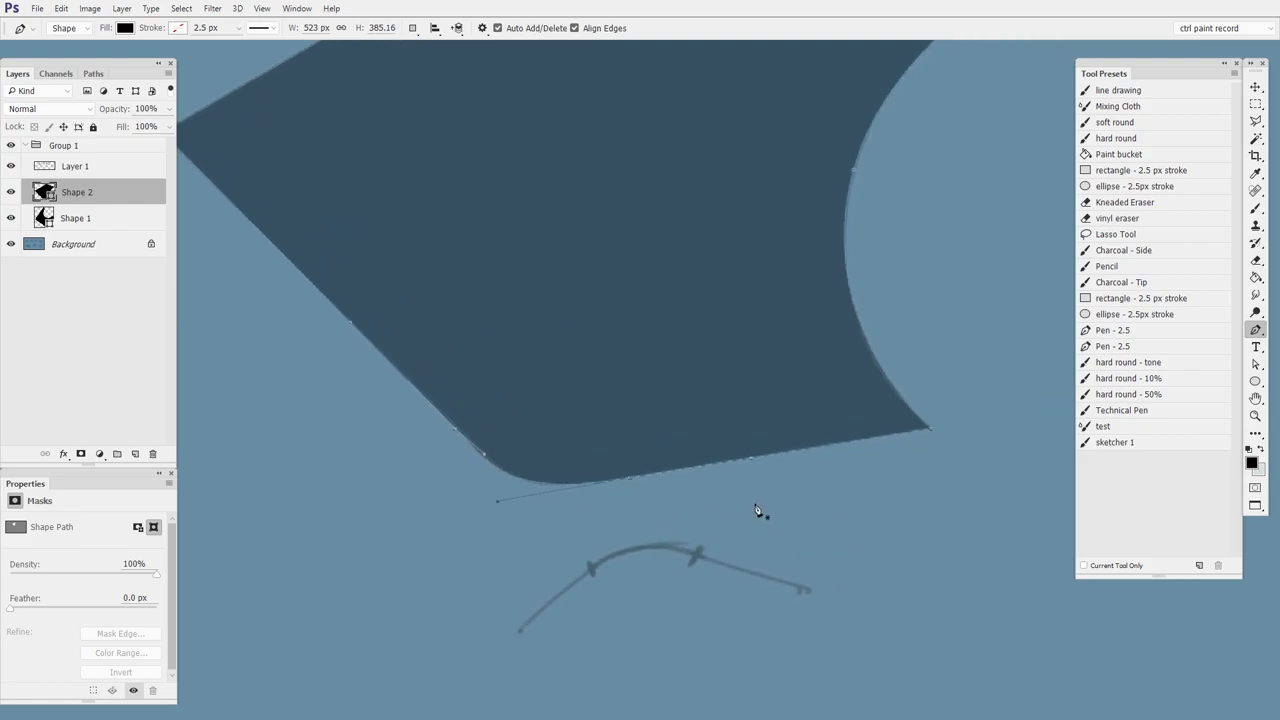
Add an anchor on each side of Shape 2's pointed left corner and delete the corner anchor
key(v)
ctrl+drag(836, 505, 740, 505)
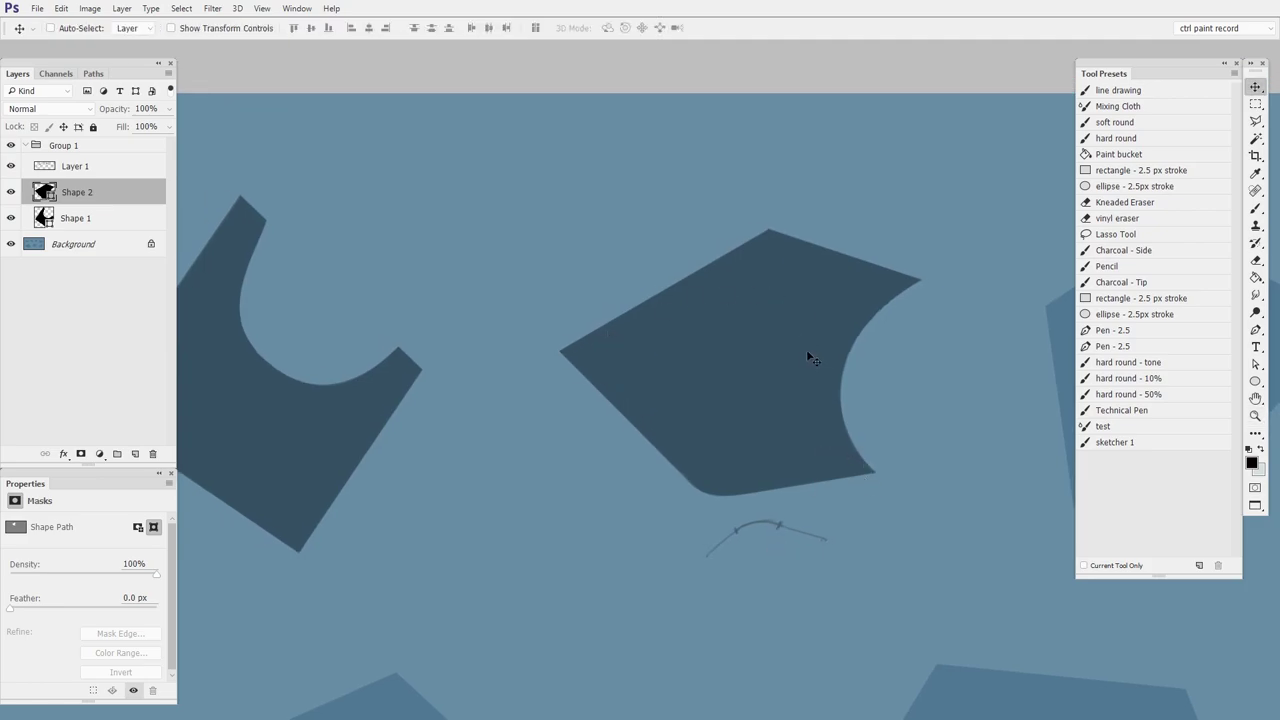
drag(643, 377, 898, 406)
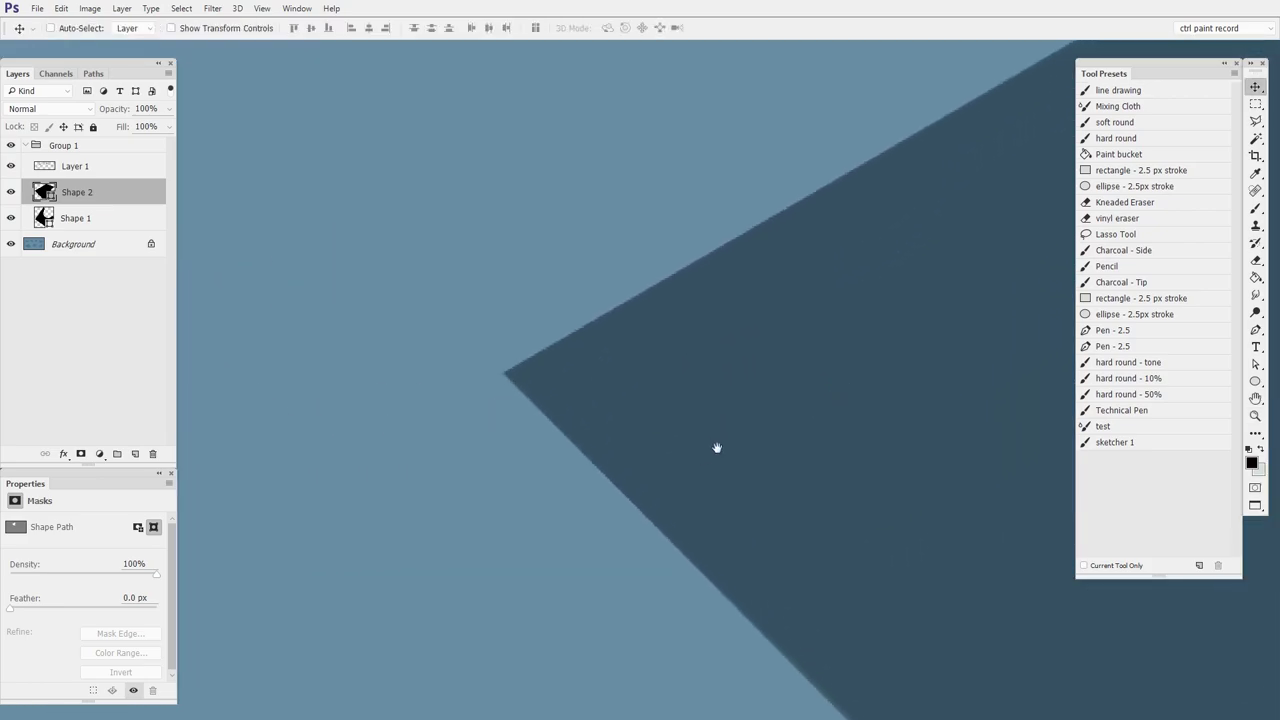
alt+click(712, 452)
click(1255, 365)
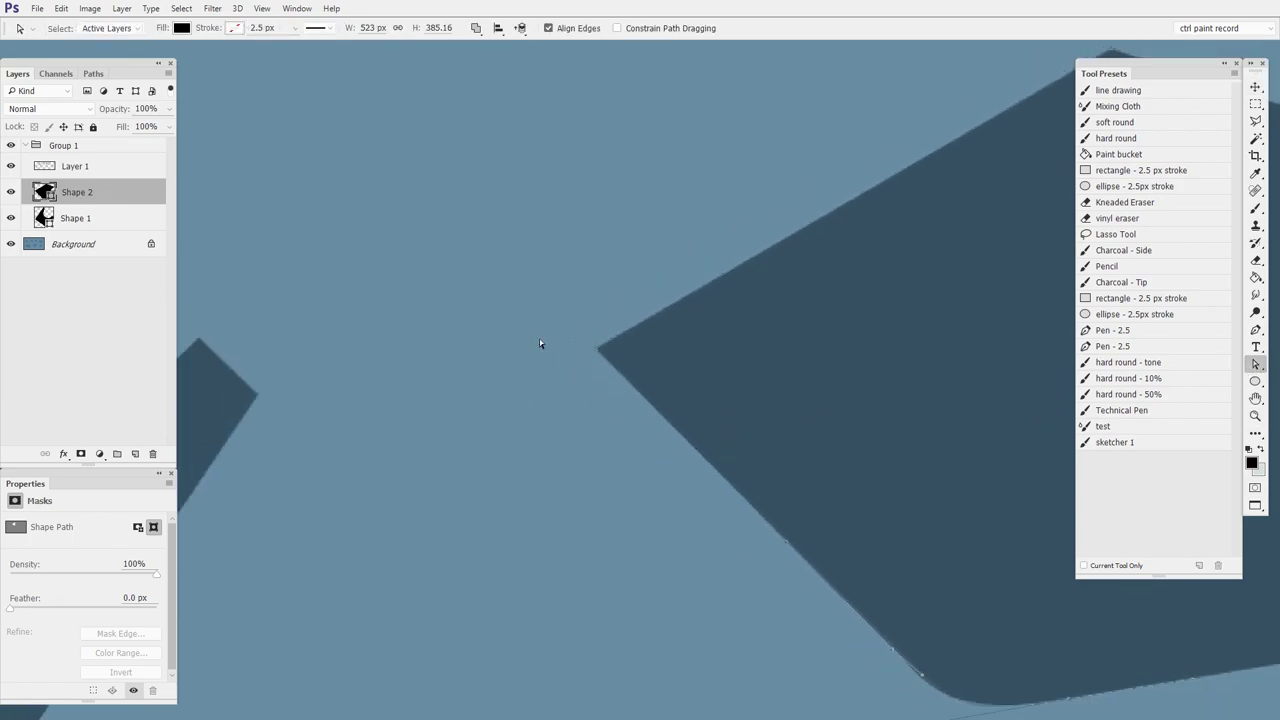
click(1256, 332)
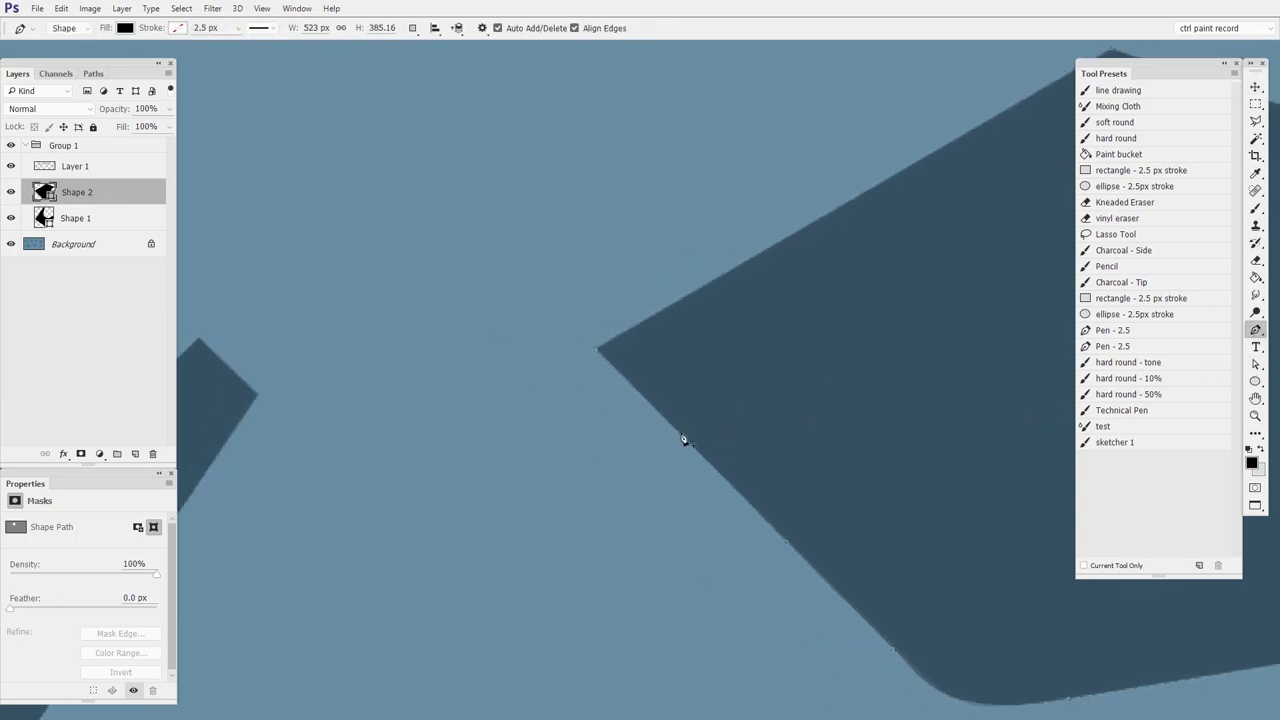
click(701, 456)
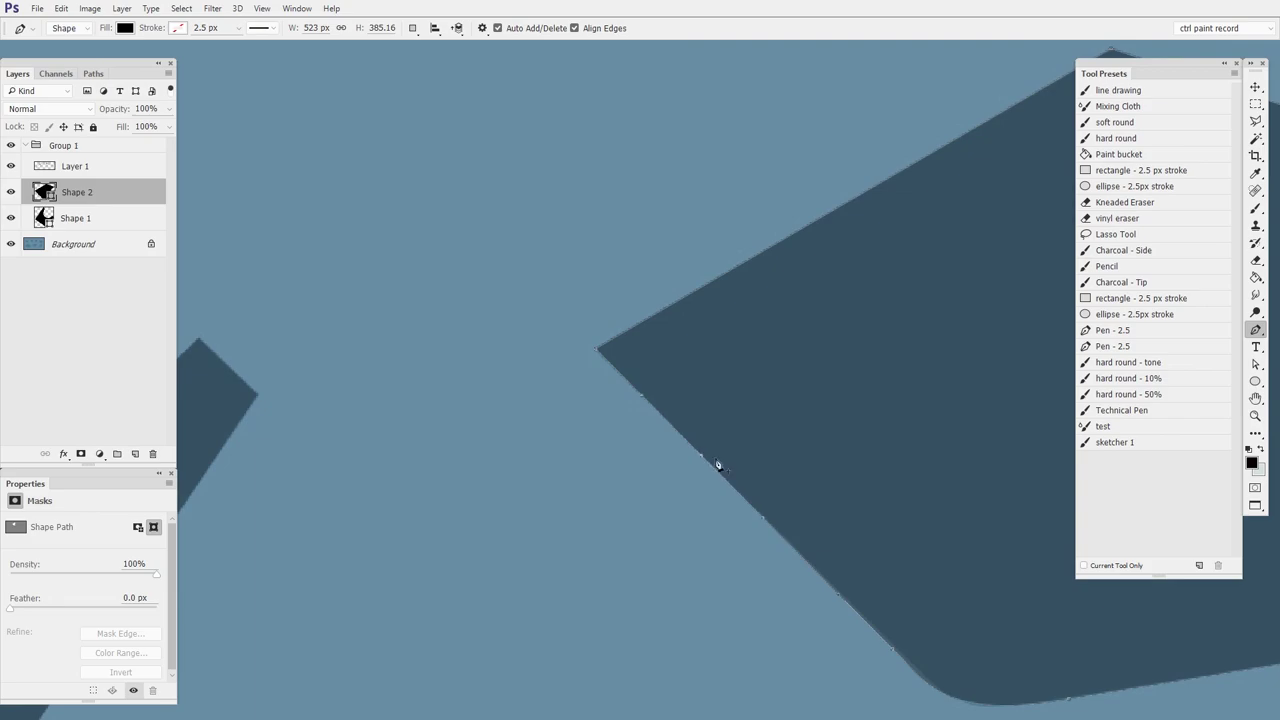
click(704, 287)
click(596, 350)
Pull both handles at Shape 2's left corner inward to form a smooth rounded end
drag(560, 314, 632, 383)
drag(560, 366, 643, 404)
key(v)
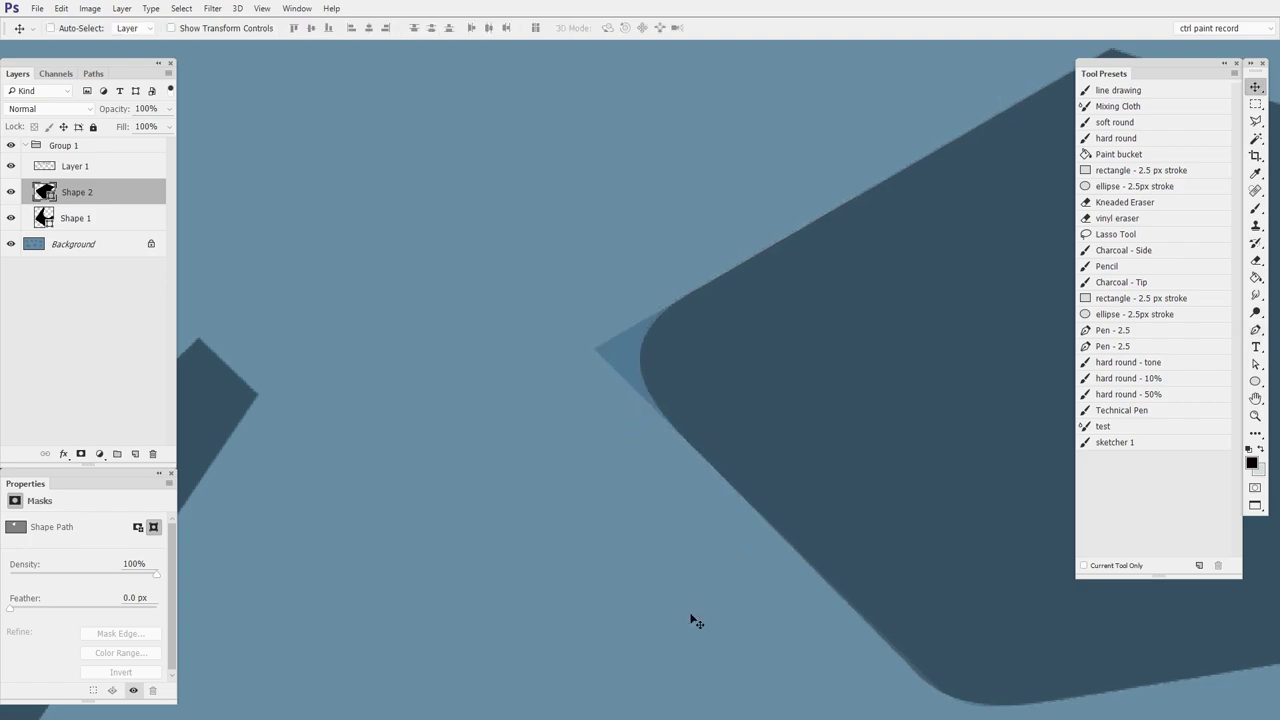
Examine the rounded Shape 2 and the remaining untraced template shapes for straight edges, rounded corners and notches
key(z)
drag(862, 572, 805, 606)
key(space)
drag(941, 613, 630, 457)
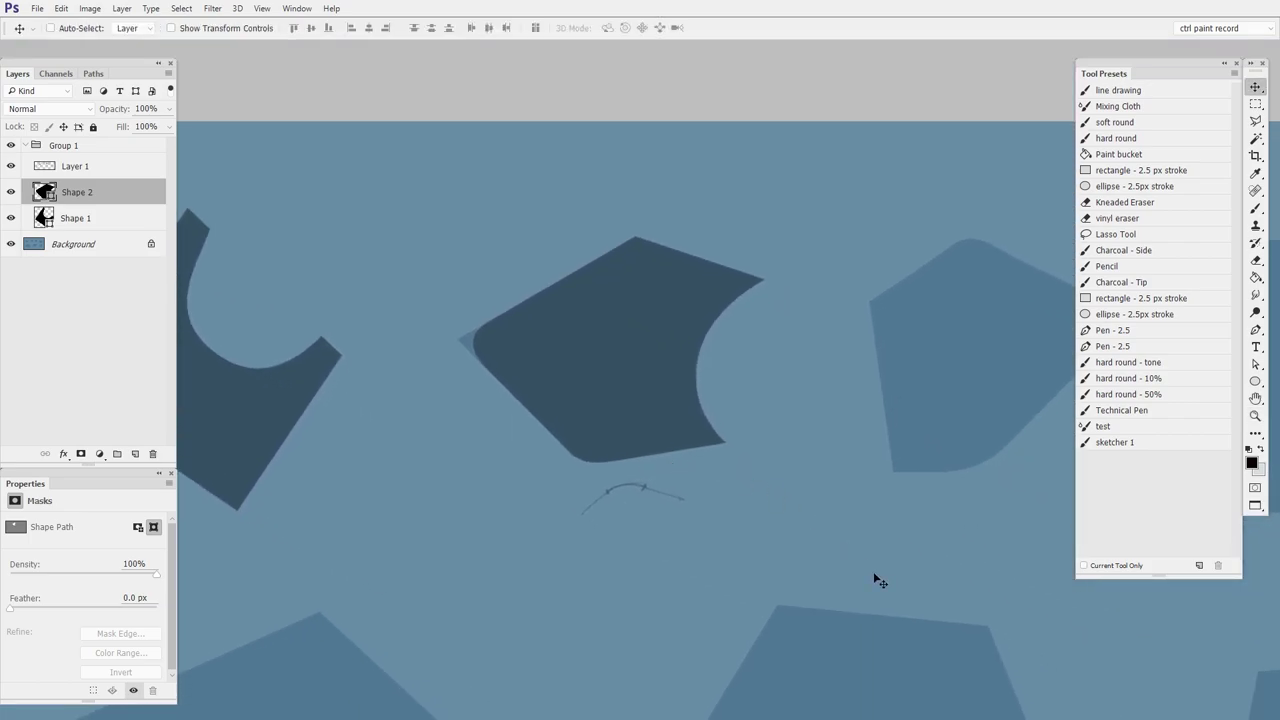
key(z)
drag(930, 590, 885, 603)
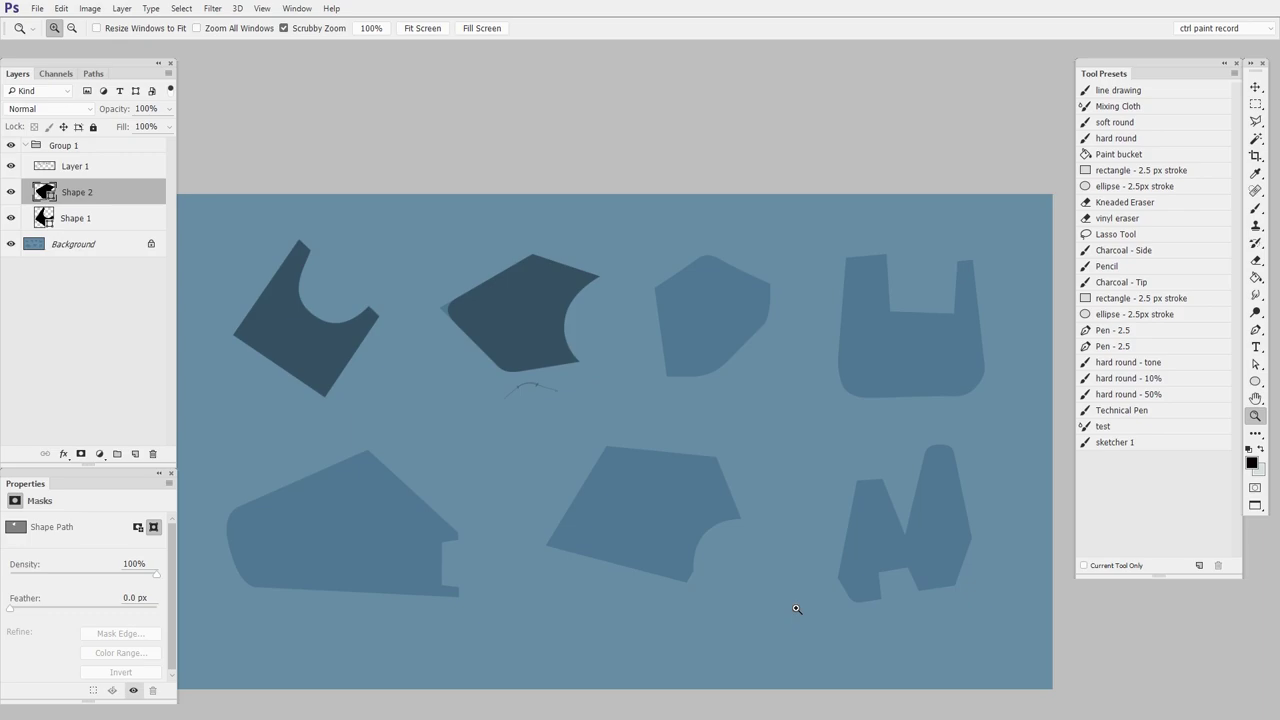
drag(654, 401, 759, 464)
drag(834, 454, 627, 498)
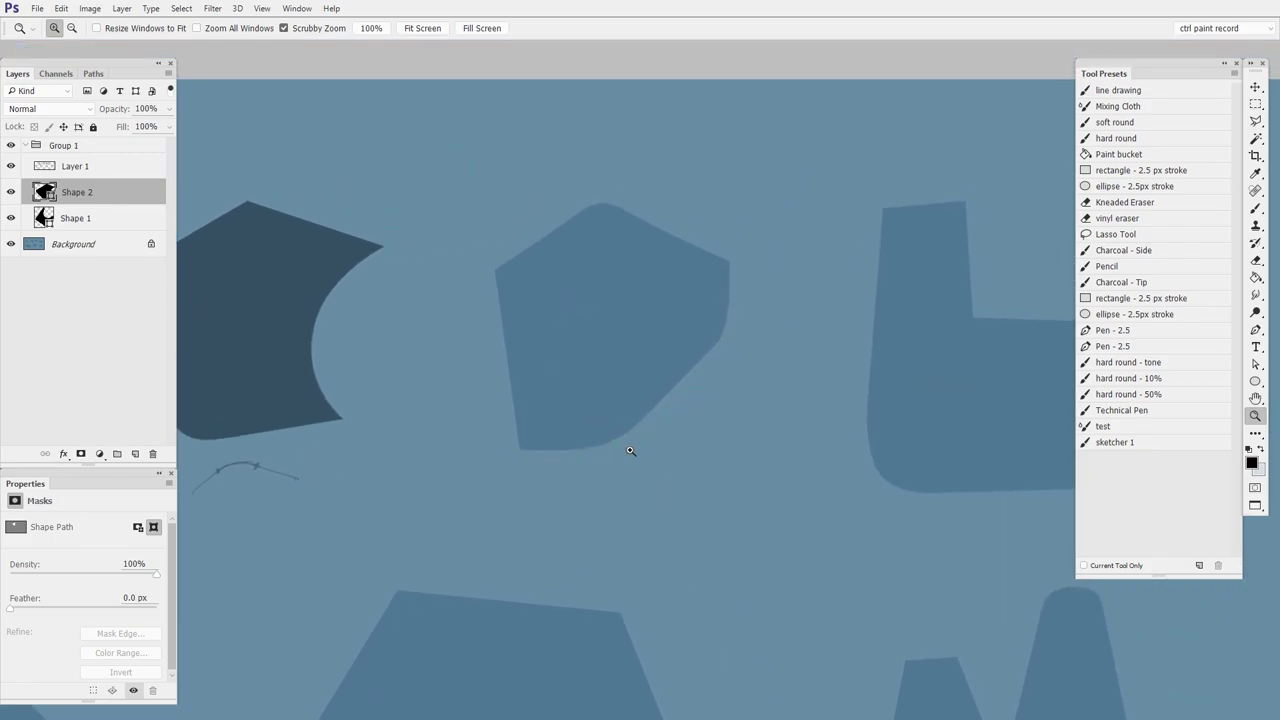
drag(631, 450, 598, 492)
drag(598, 492, 602, 310)
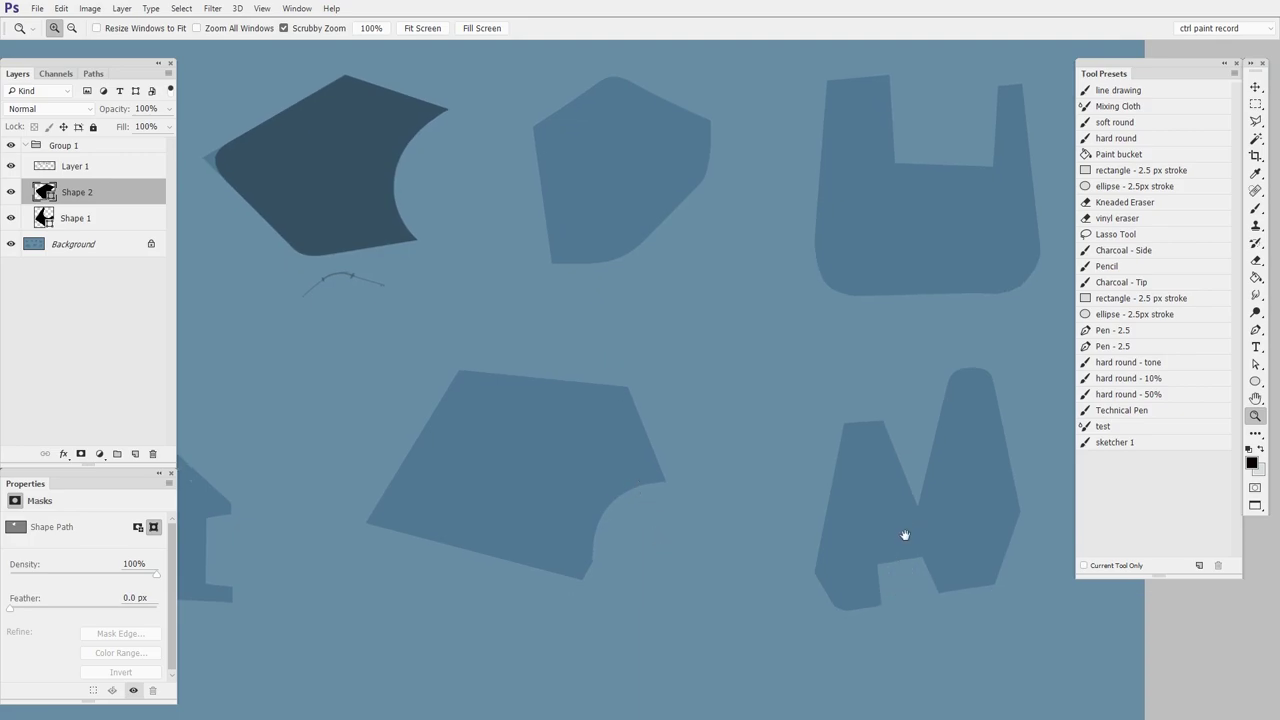
scroll(713, 602, up, 2)
scroll(713, 602, right, 2)
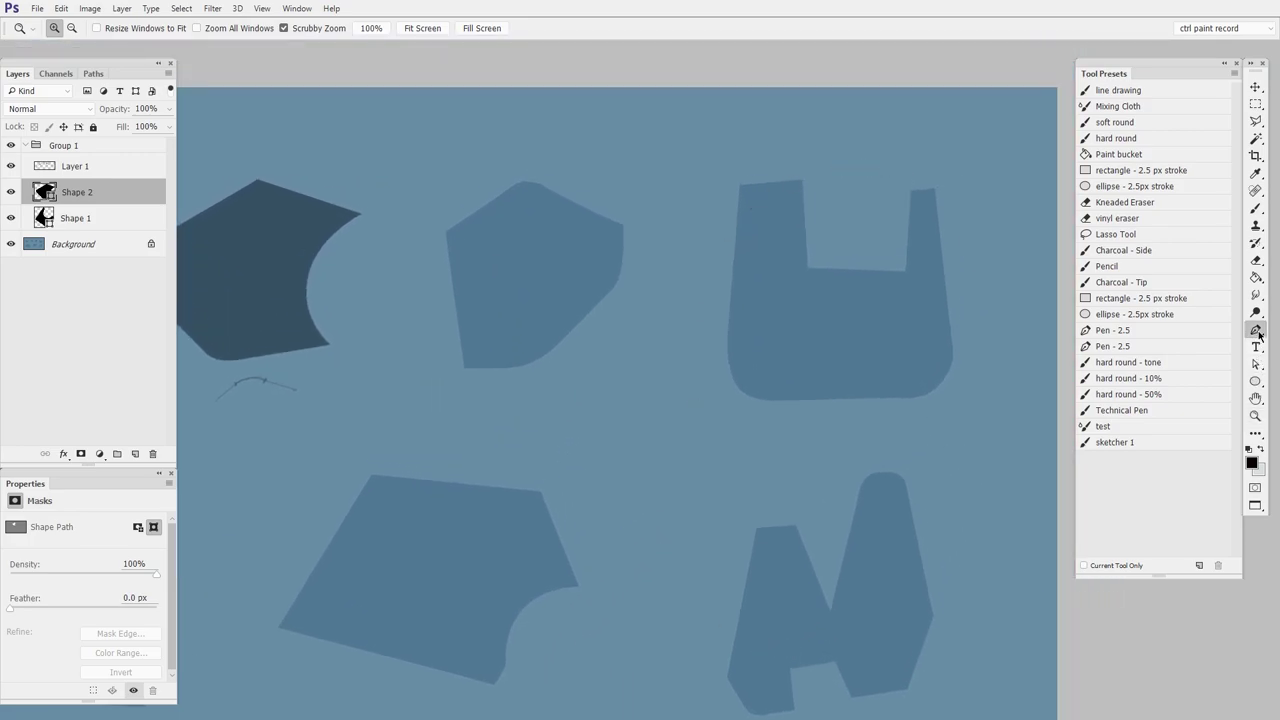
Trace the upper part of the U-shaped template as a new straight-sided shape about 474 by 360 px, spanning across its notch
click(1256, 329)
click(726, 347)
click(738, 183)
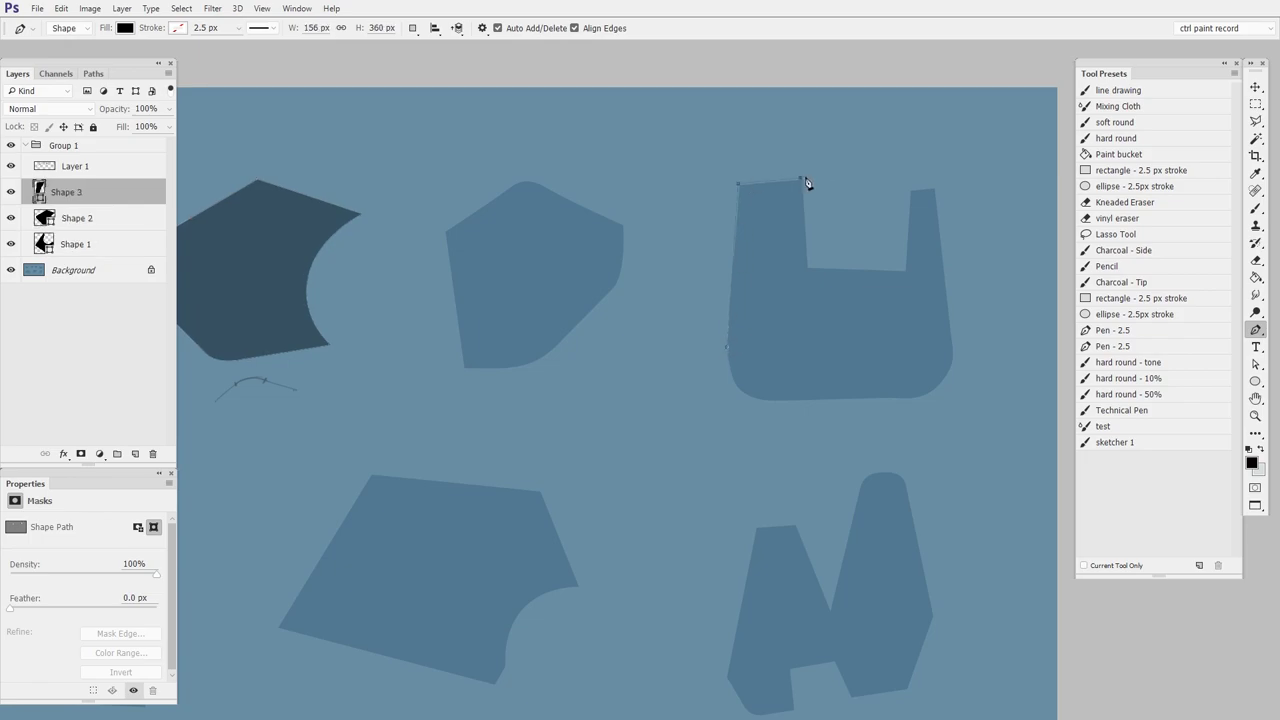
click(800, 178)
click(936, 193)
click(951, 349)
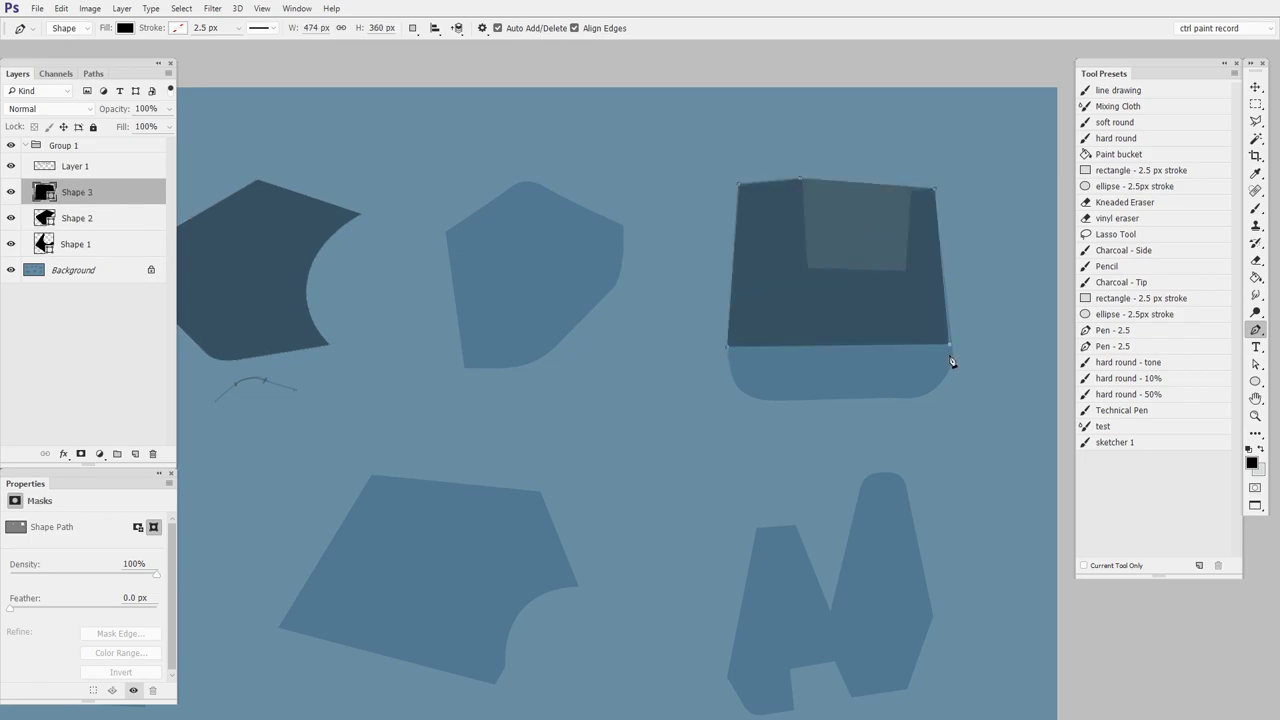
Add anchors along Shape 3's top edge and move them down to the template's inner corners, forming the notch with sharp corner points
drag(957, 244, 1000, 237)
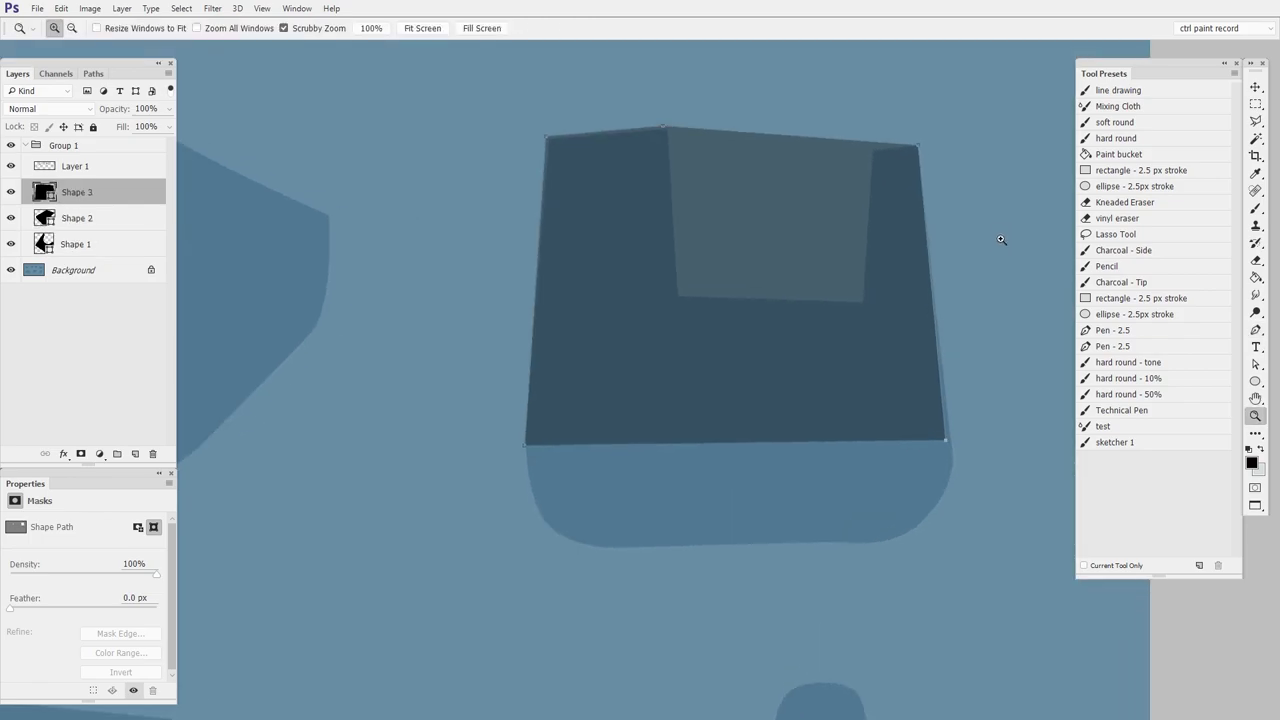
click(875, 143)
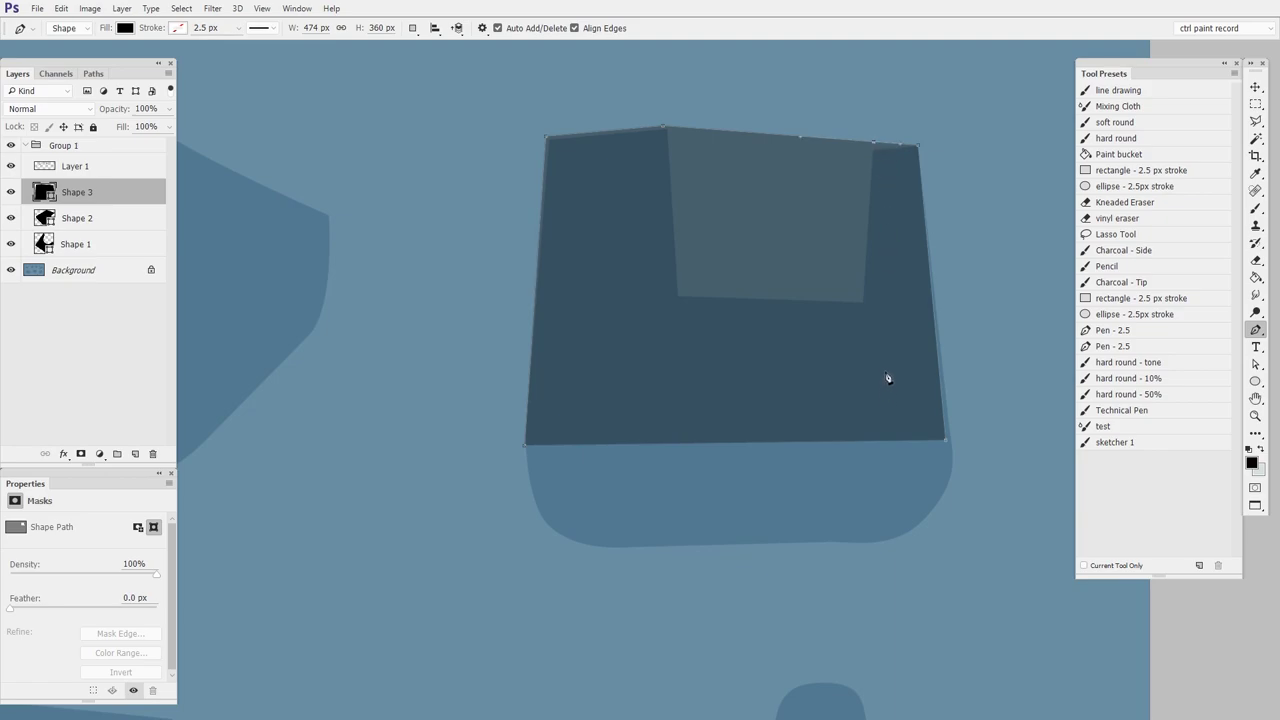
drag(866, 150, 862, 304)
drag(735, 217, 680, 296)
drag(721, 339, 726, 298)
drag(641, 251, 671, 216)
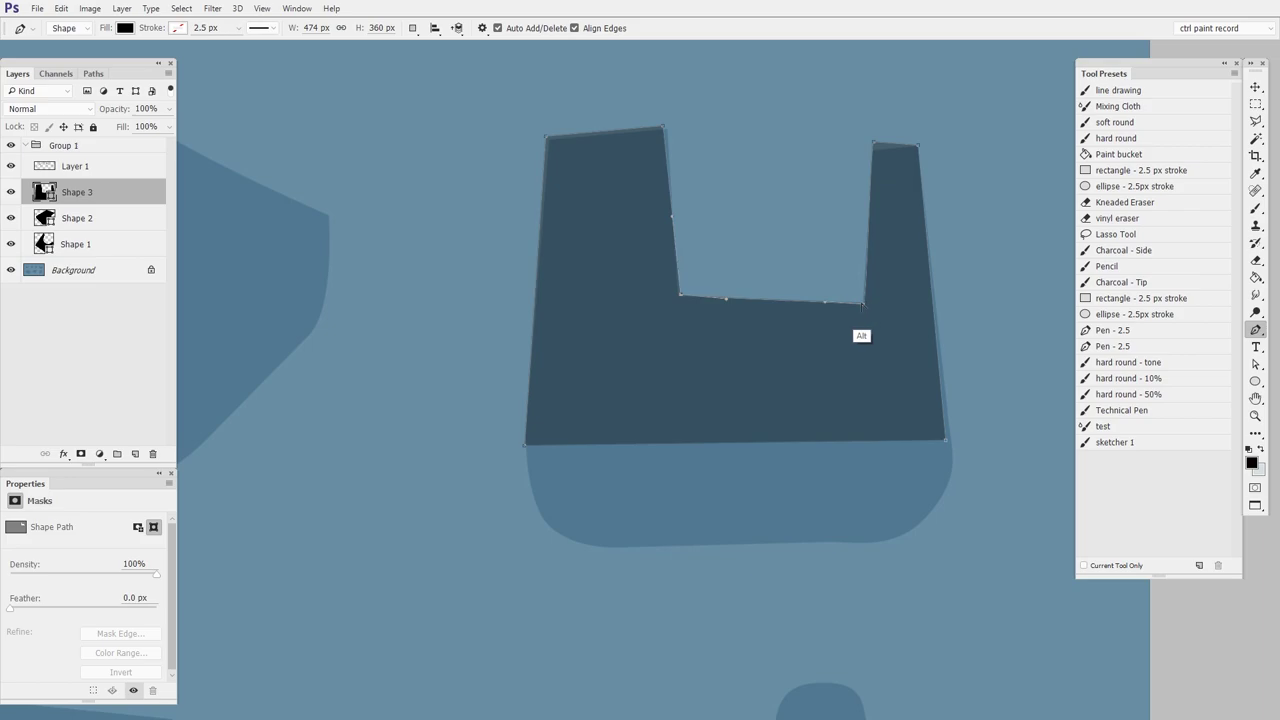
alt+click(874, 142)
drag(964, 458, 882, 543)
drag(882, 543, 913, 436)
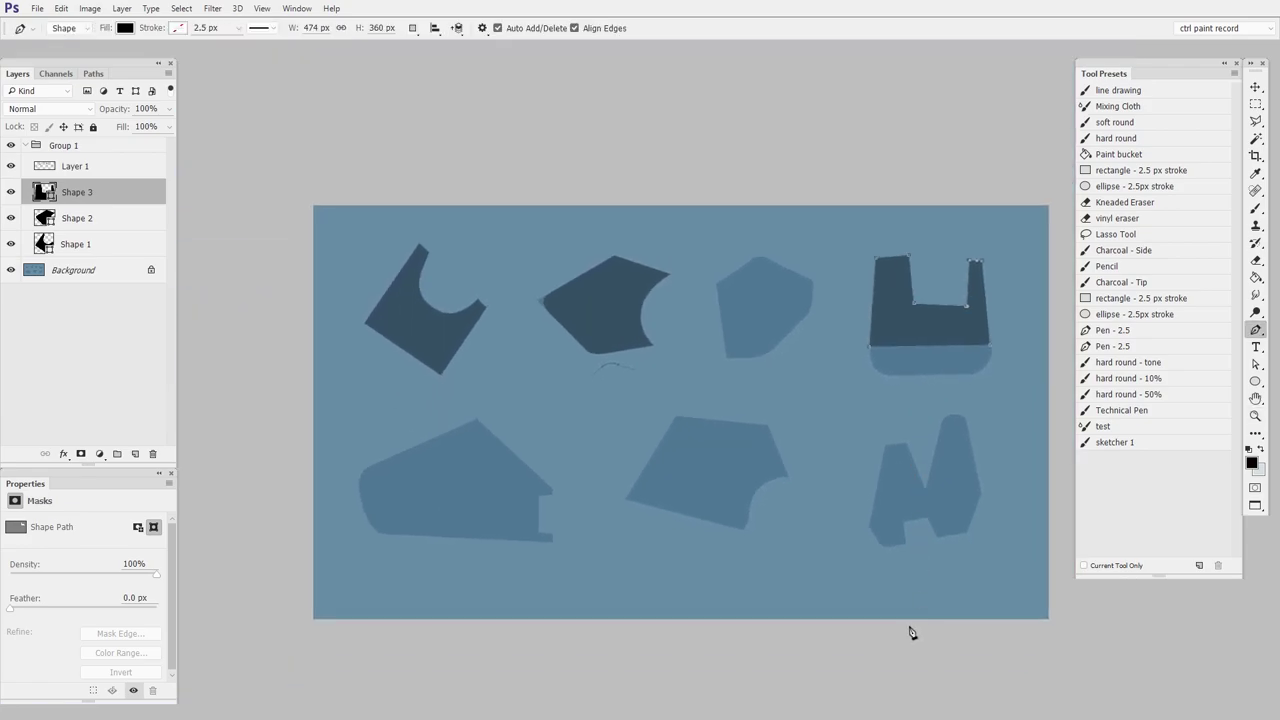